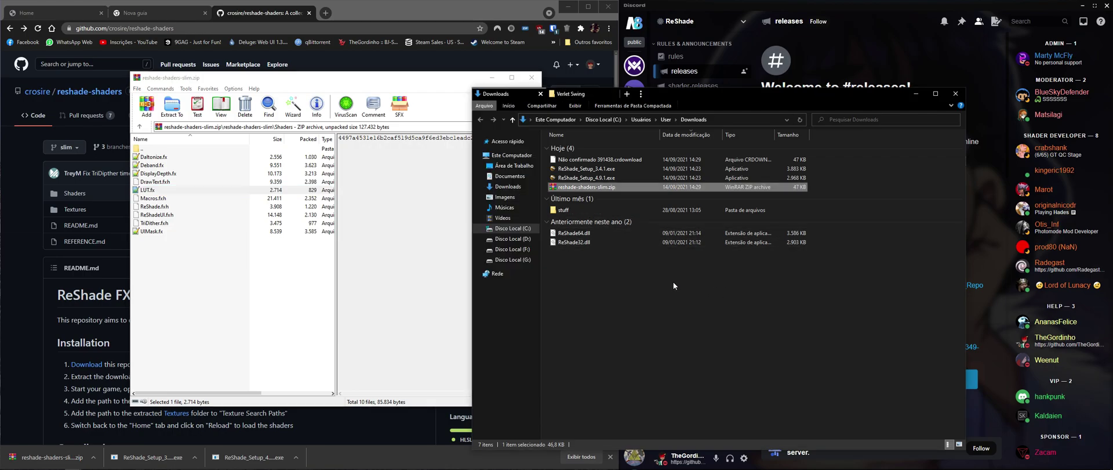
- Open a new blank tab in Chrome
{"action": "left_click", "coordinate": [325, 13]}
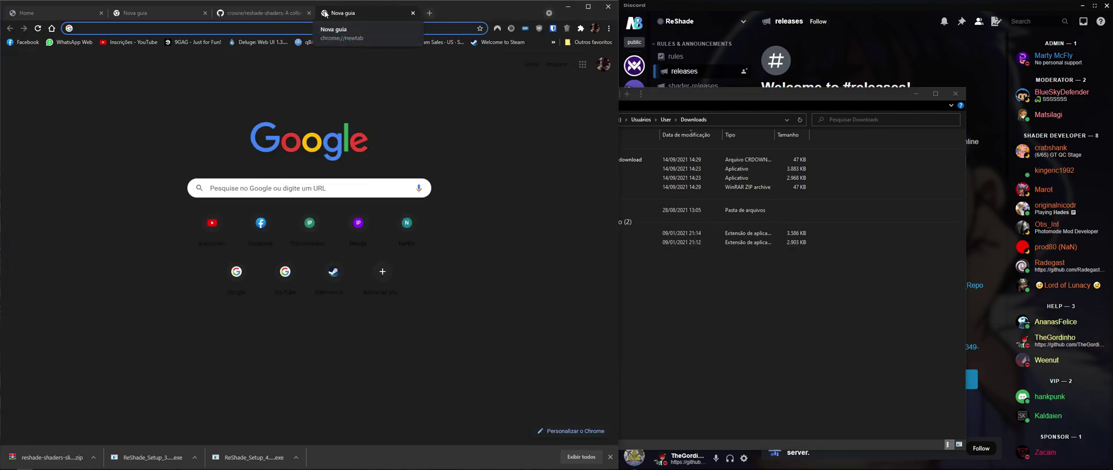
- Go to the PCGamingWiki ReShade page and find its shader repositories table
{"action": "type", "text": "wiki"}
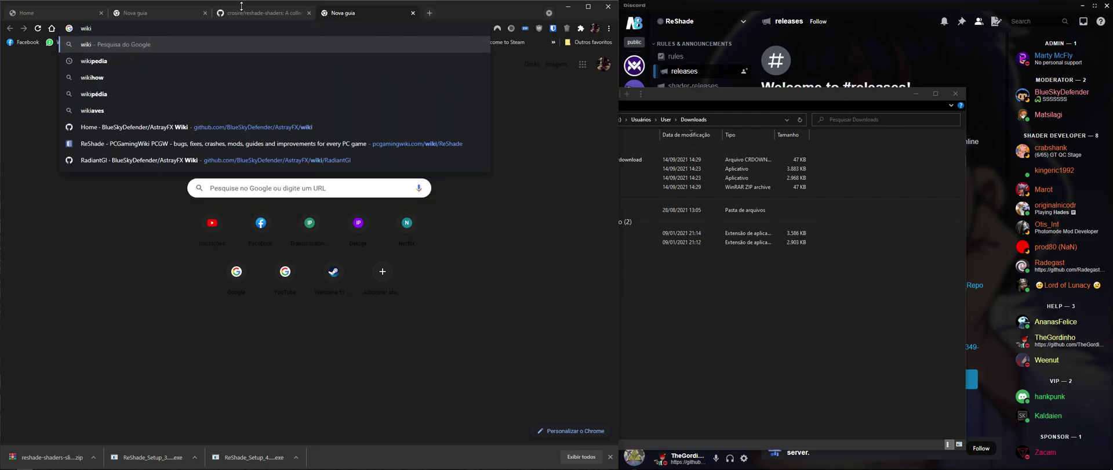
{"action": "left_click", "coordinate": [405, 144]}
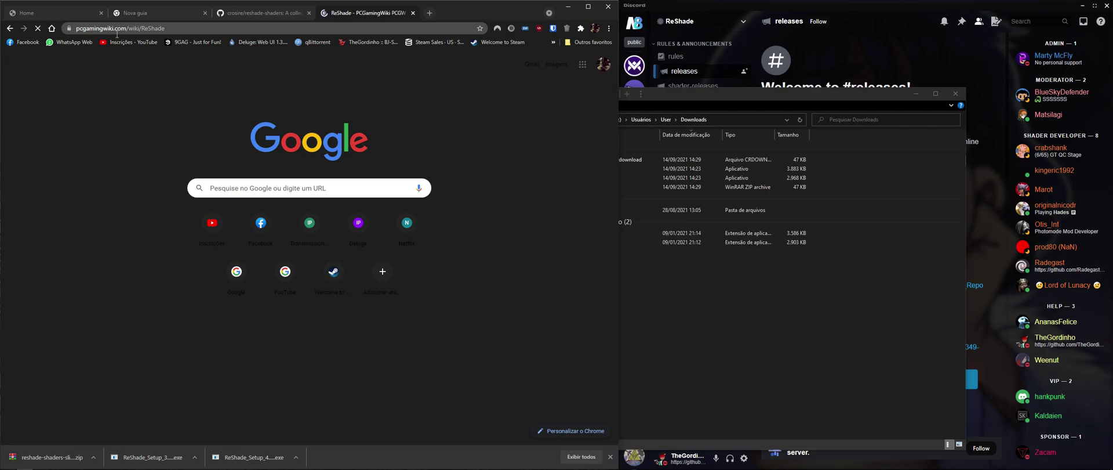
{"action": "scroll", "coordinate": [145, 211], "scroll_direction": "down", "scroll_amount": 2}
{"action": "scroll", "coordinate": [145, 211], "scroll_direction": "down", "scroll_amount": 15}
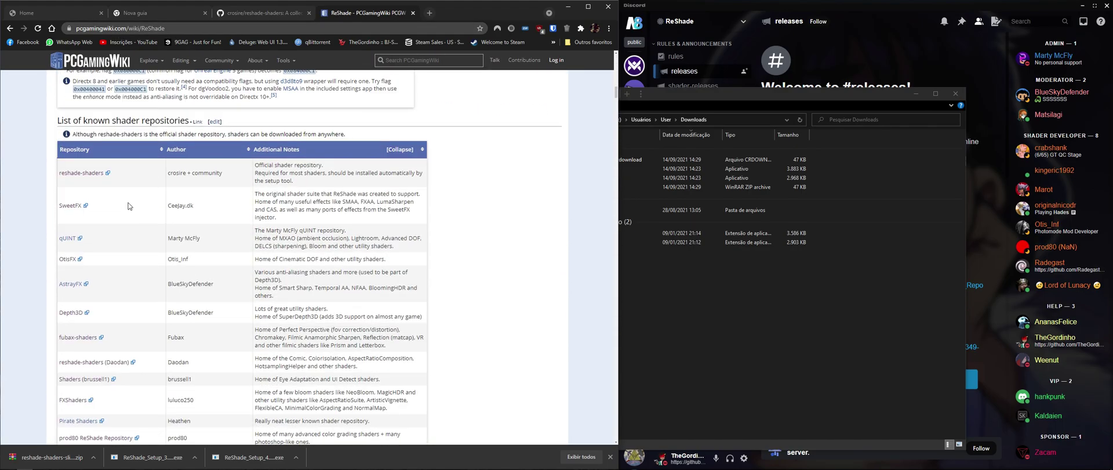
{"action": "left_click_drag", "start_coordinate": [112, 122], "coordinate": [273, 124]}
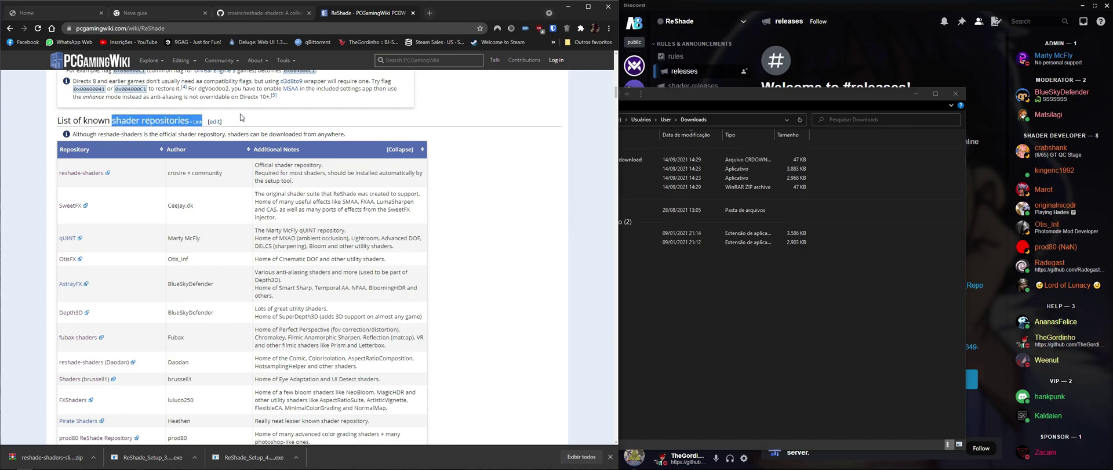
{"action": "scroll", "coordinate": [95, 165], "scroll_direction": "down", "scroll_amount": 3}
{"action": "scroll", "coordinate": [95, 165], "scroll_direction": "up", "scroll_amount": 3}
{"action": "scroll", "coordinate": [96, 165], "scroll_direction": "down", "scroll_amount": 4}
{"action": "scroll", "coordinate": [95, 165], "scroll_direction": "down", "scroll_amount": 3}
{"action": "scroll", "coordinate": [92, 180], "scroll_direction": "up", "scroll_amount": 8}
{"action": "scroll", "coordinate": [84, 204], "scroll_direction": "down", "scroll_amount": 3}
- Open the SweetFX GitHub repository and look through its Shaders folder
{"action": "left_click", "coordinate": [74, 210]}
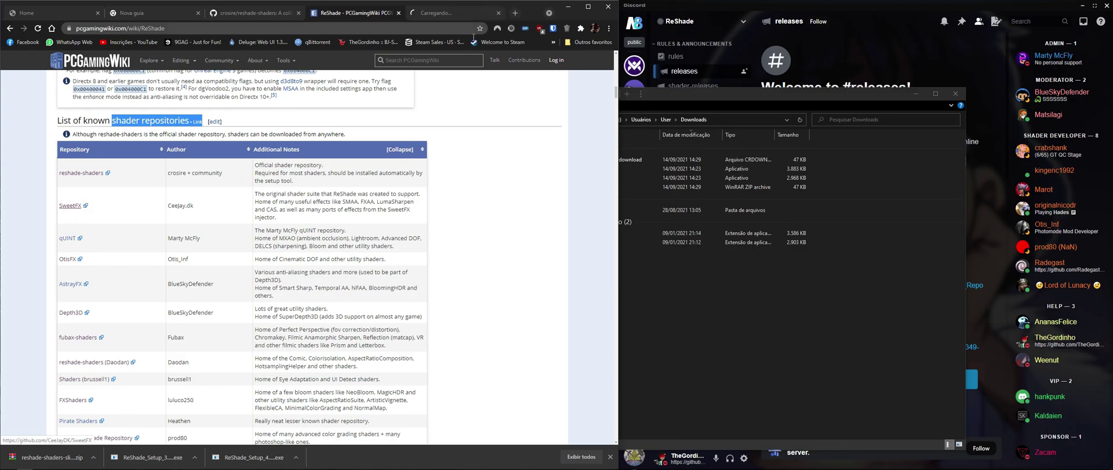
{"action": "scroll", "coordinate": [148, 204], "scroll_direction": "down", "scroll_amount": 8}
{"action": "scroll", "coordinate": [149, 204], "scroll_direction": "up", "scroll_amount": 5}
{"action": "scroll", "coordinate": [179, 204], "scroll_direction": "down", "scroll_amount": 12}
{"action": "scroll", "coordinate": [180, 204], "scroll_direction": "up", "scroll_amount": 15}
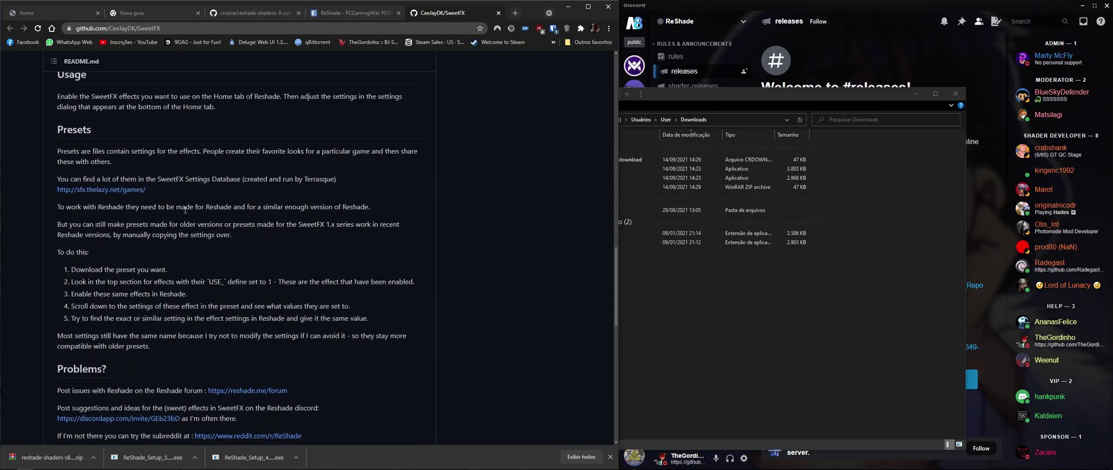
{"action": "left_click", "coordinate": [87, 195]}
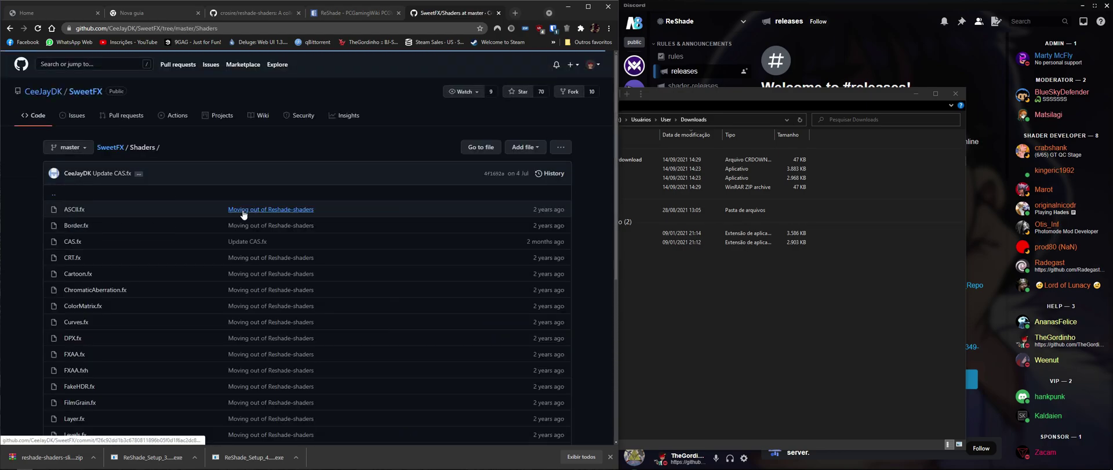
{"action": "scroll", "coordinate": [172, 231], "scroll_direction": "down", "scroll_amount": 5}
{"action": "scroll", "coordinate": [171, 199], "scroll_direction": "up", "scroll_amount": 5}
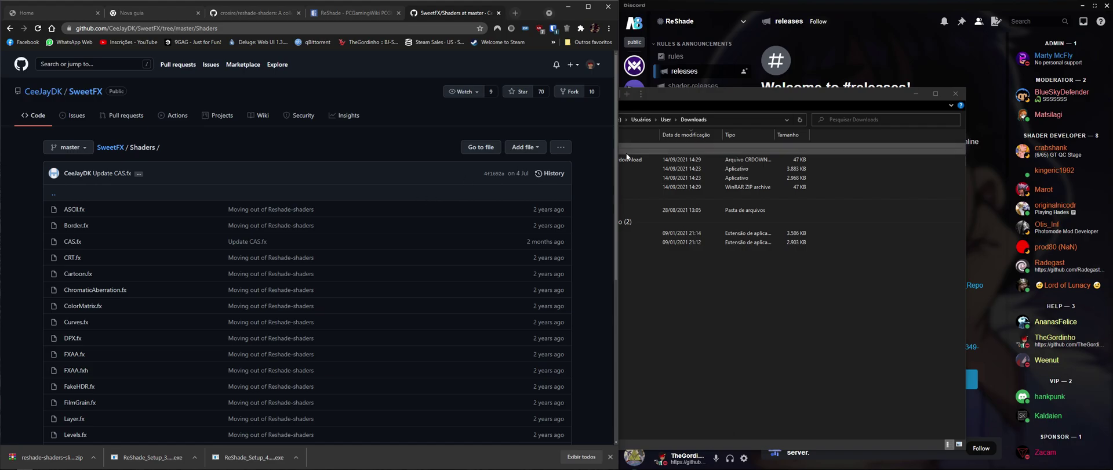
- Download the SweetFX repository as SweetFX-master.zip with Code > Download ZIP
{"action": "key", "text": "alt+Left"}
{"action": "left_click", "coordinate": [415, 150]}
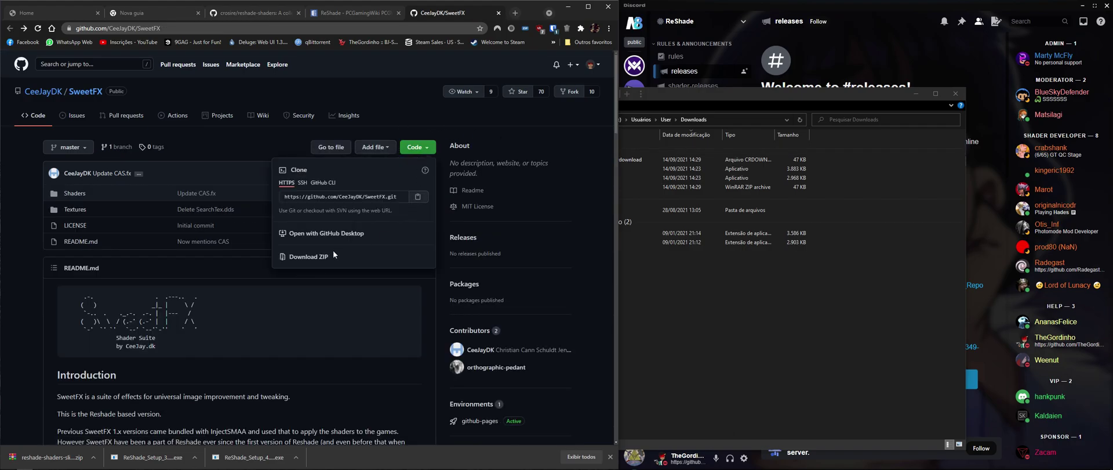
{"action": "left_click", "coordinate": [318, 261]}
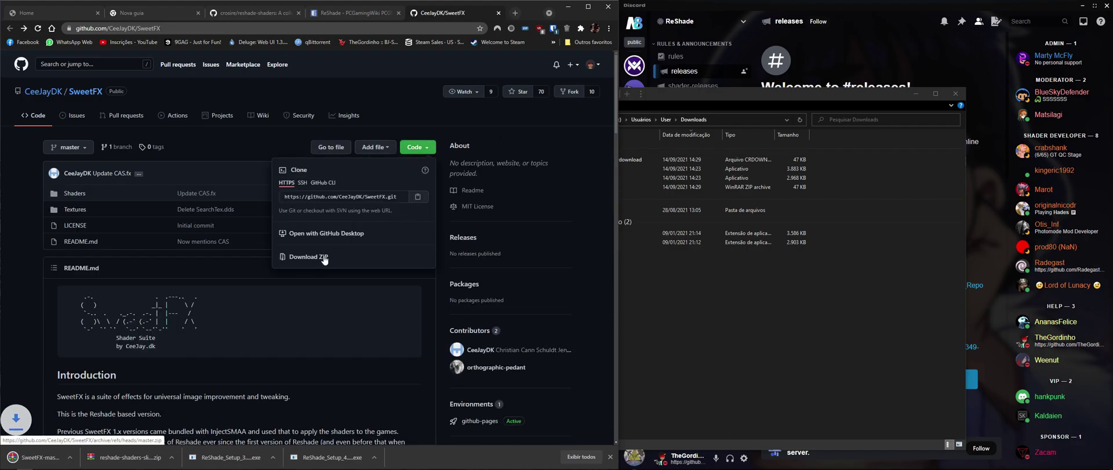
{"action": "left_click", "coordinate": [696, 290]}
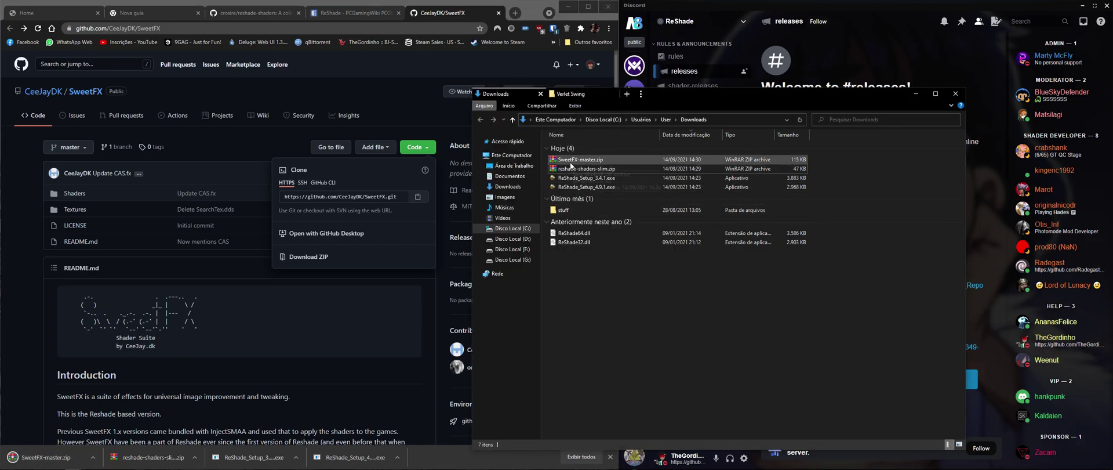
- Browse into the Shaders folder of SweetFX-master.zip in the archiver
{"action": "double_click", "coordinate": [580, 159]}
{"action": "double_click", "coordinate": [152, 149]}
{"action": "double_click", "coordinate": [155, 158]}
{"action": "left_click", "coordinate": [749, 306]}
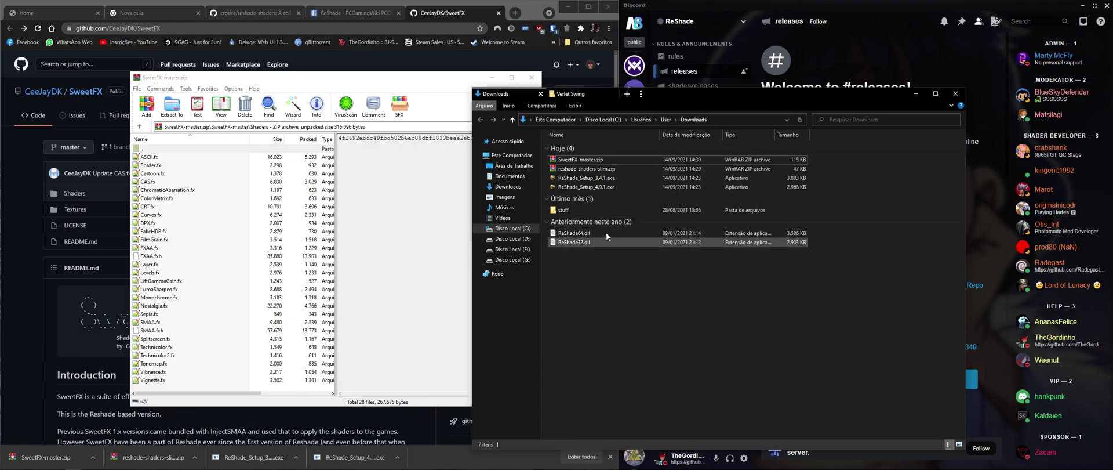
- Open reshade-shaders-slim.zip and select its Shaders folder
{"action": "double_click", "coordinate": [580, 168]}
{"action": "left_click", "coordinate": [162, 158]}
{"action": "double_click", "coordinate": [161, 157]}
{"action": "left_click", "coordinate": [152, 157]}
- Create a reshade-shaders folder in the Verlet Swing game folder and open it
{"action": "left_click", "coordinate": [577, 93]}
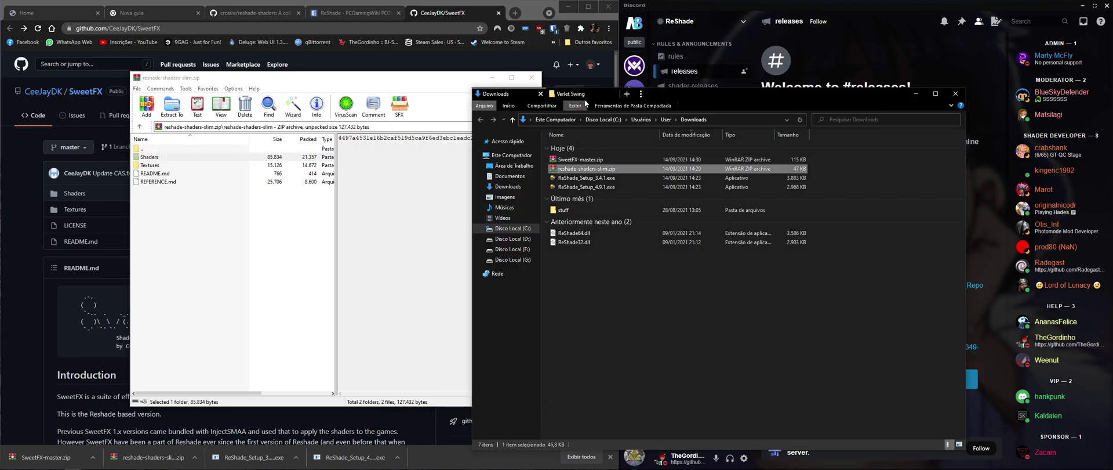
{"action": "right_click", "coordinate": [622, 288]}
{"action": "mouse_move", "coordinate": [657, 388]}
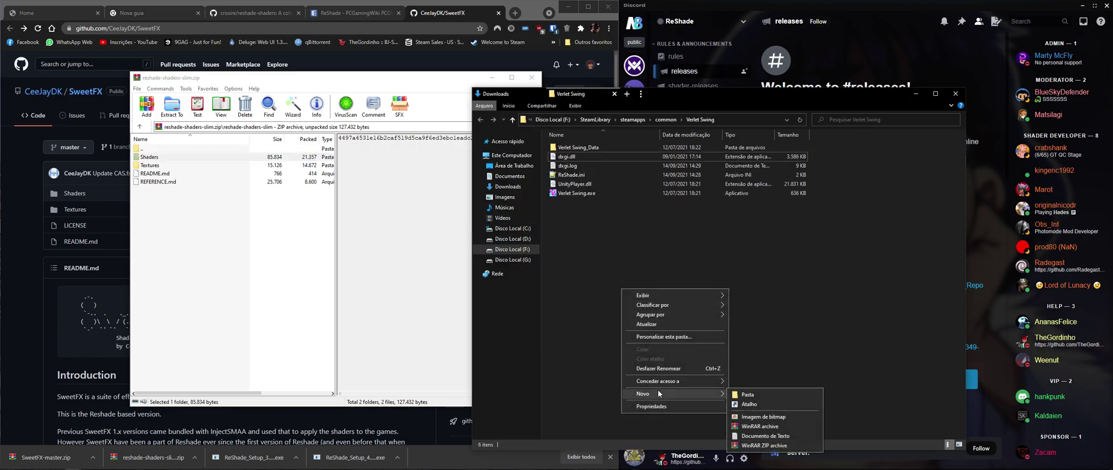
{"action": "left_click", "coordinate": [749, 394]}
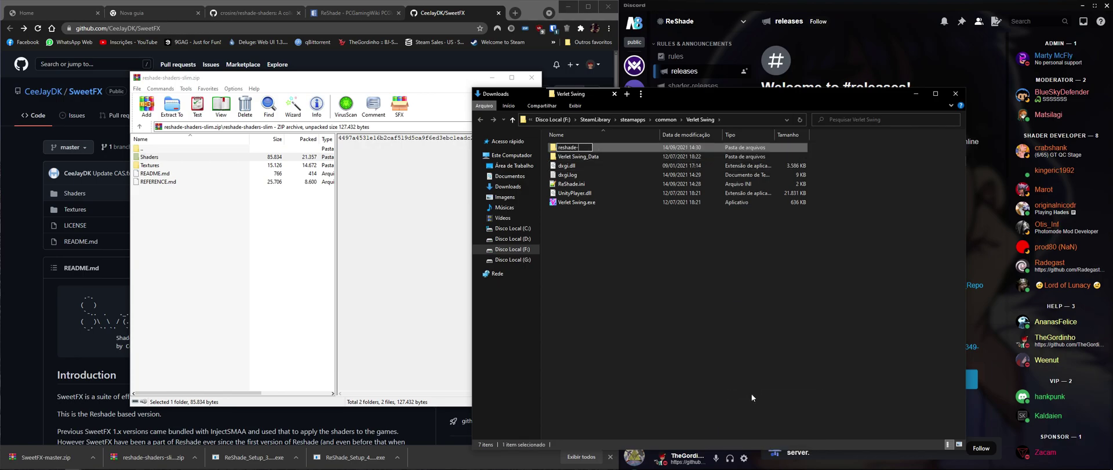
{"action": "key", "text": "Return"}
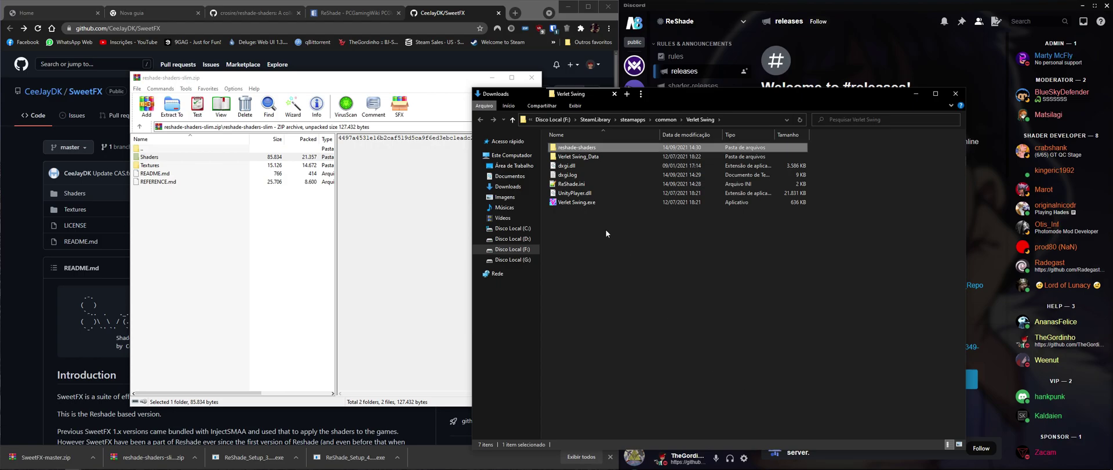
{"action": "double_click", "coordinate": [577, 147]}
- Extract Shaders and Textures into reshade-shaders, then launch Verlet Swing from Steam
{"action": "left_click", "coordinate": [148, 157]}
{"action": "left_click", "coordinate": [144, 164], "text": "shift"}
{"action": "left_click_drag", "start_coordinate": [761, 216], "coordinate": [760, 215]}
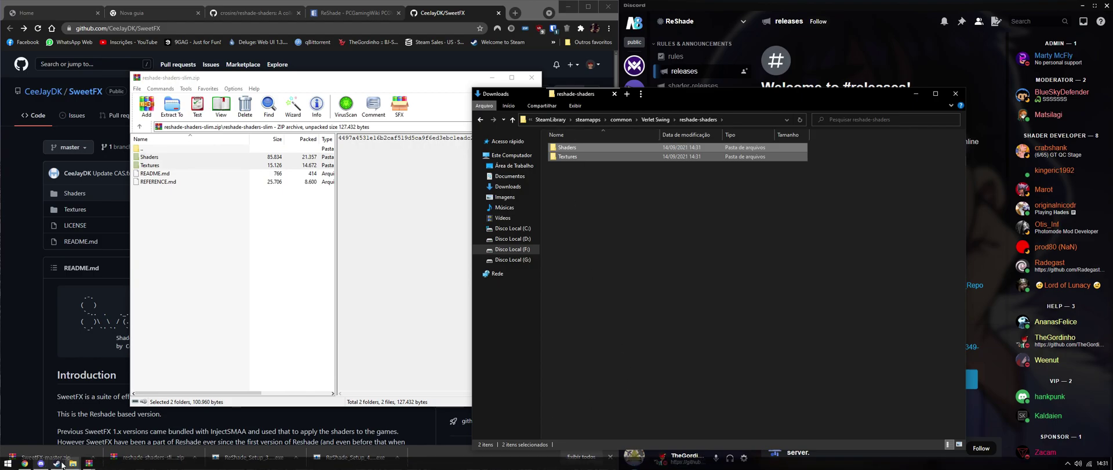
{"action": "left_click", "coordinate": [60, 464]}
{"action": "left_click", "coordinate": [170, 194]}
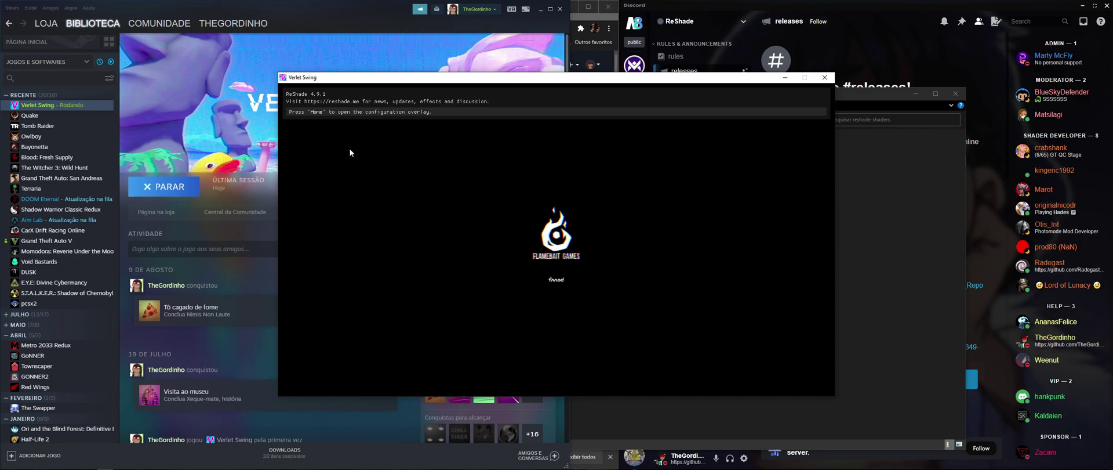
- Open the ReShade overlay with Home and switch to its Settings page
{"action": "key", "text": "Home"}
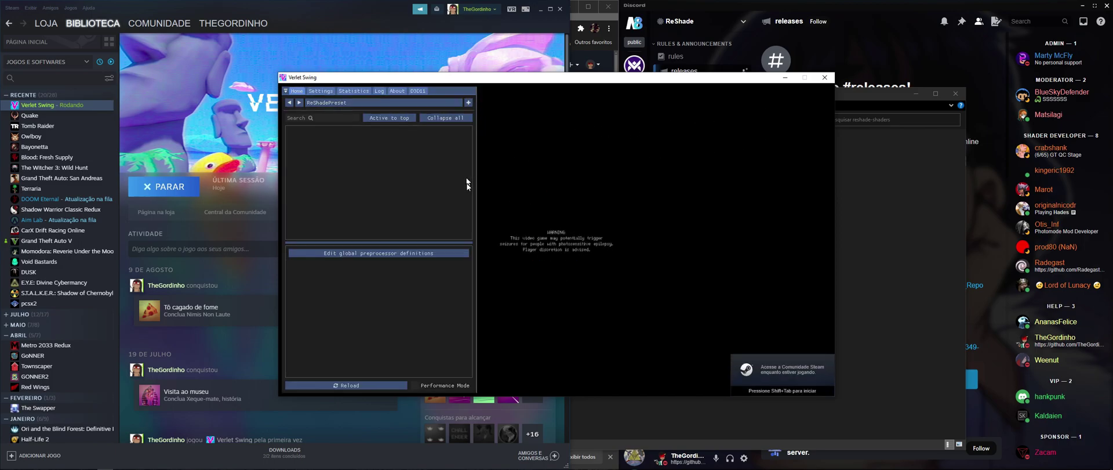
{"action": "left_click", "coordinate": [322, 92]}
{"action": "left_click", "coordinate": [288, 91]}
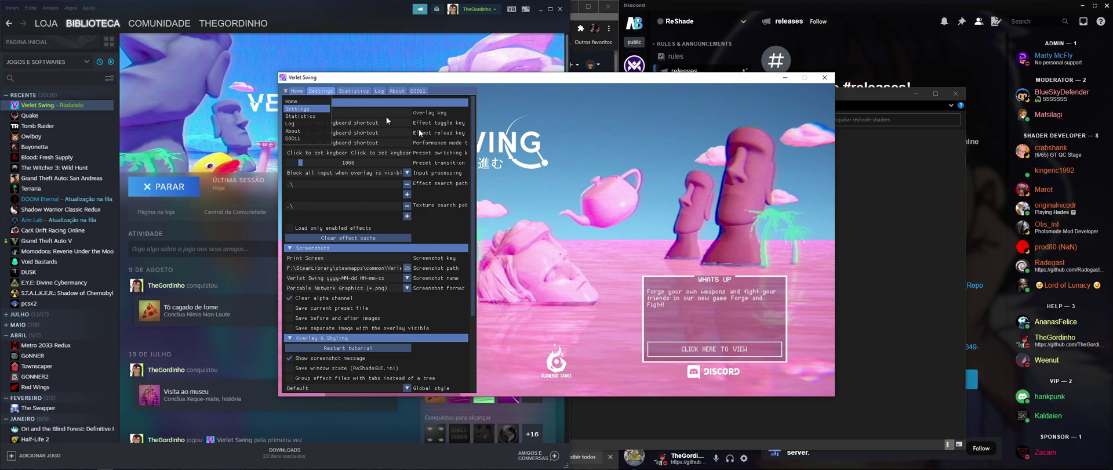
- Replace the .\ effect search path with reshade-shaders\Shaders
{"action": "left_click", "coordinate": [308, 109]}
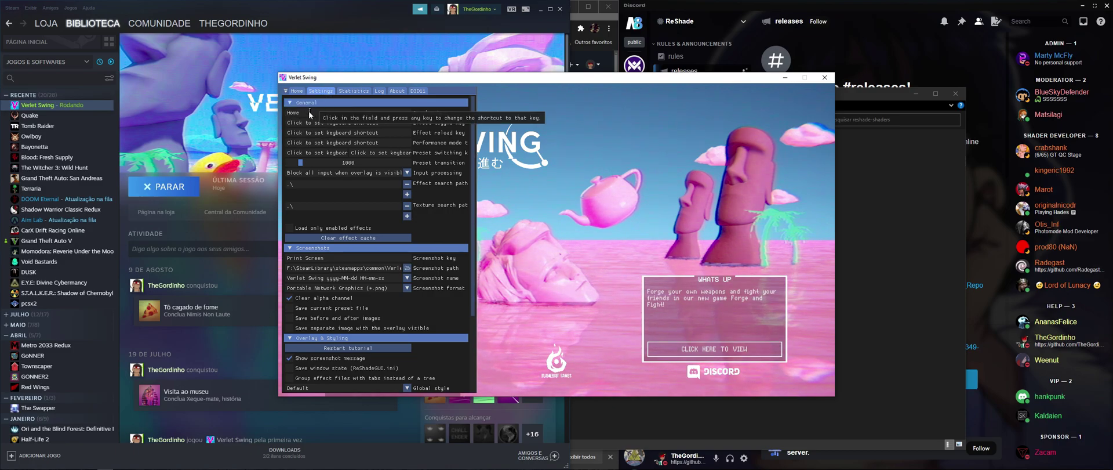
{"action": "left_click", "coordinate": [407, 184]}
{"action": "left_click", "coordinate": [406, 186]}
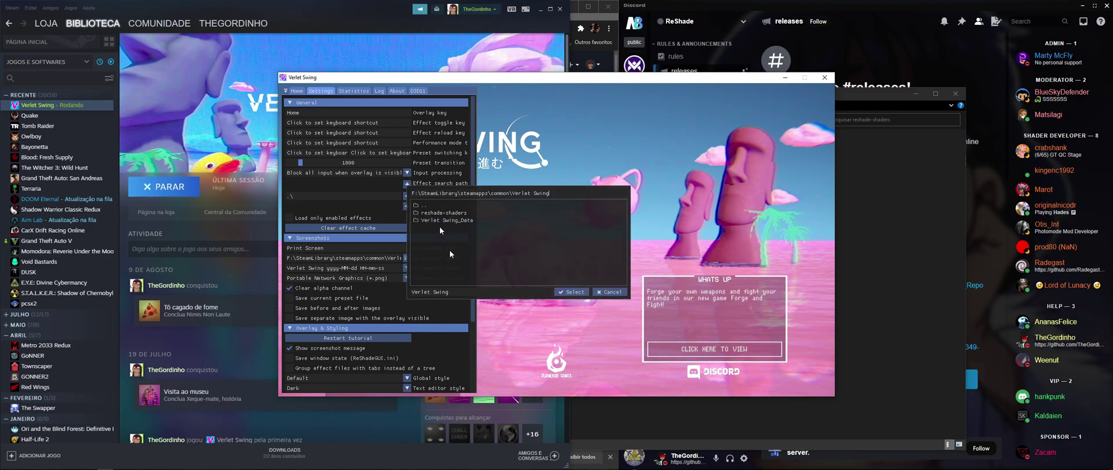
{"action": "left_click_drag", "start_coordinate": [565, 197], "coordinate": [436, 195]}
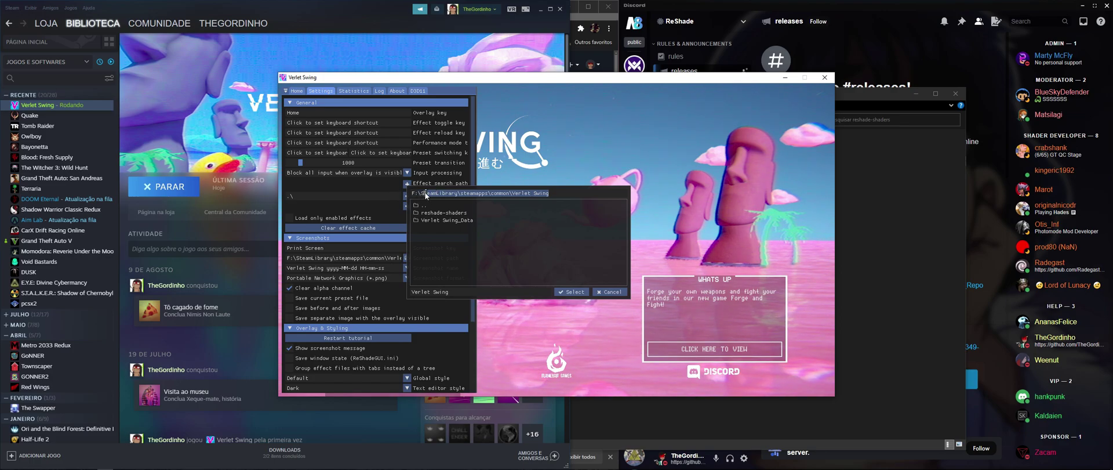
{"action": "left_click", "coordinate": [444, 214]}
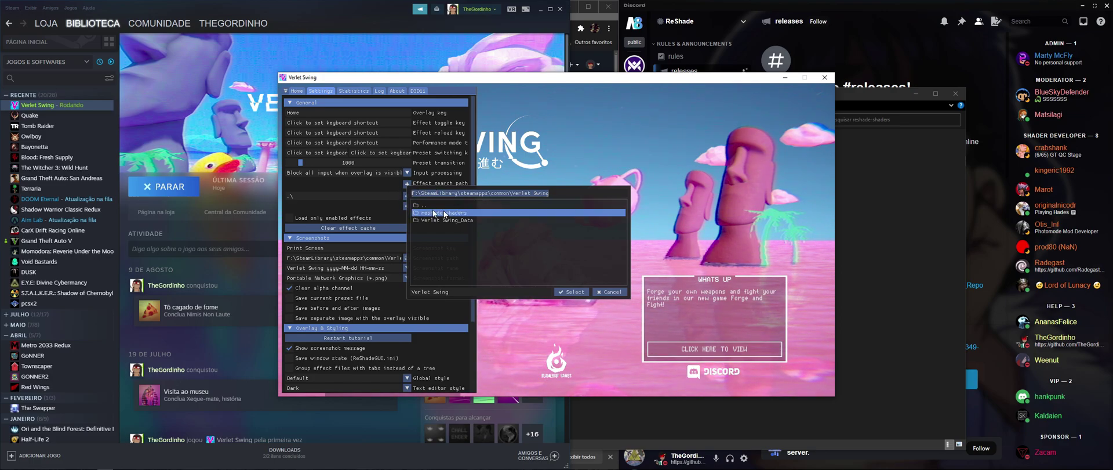
{"action": "double_click", "coordinate": [453, 215]}
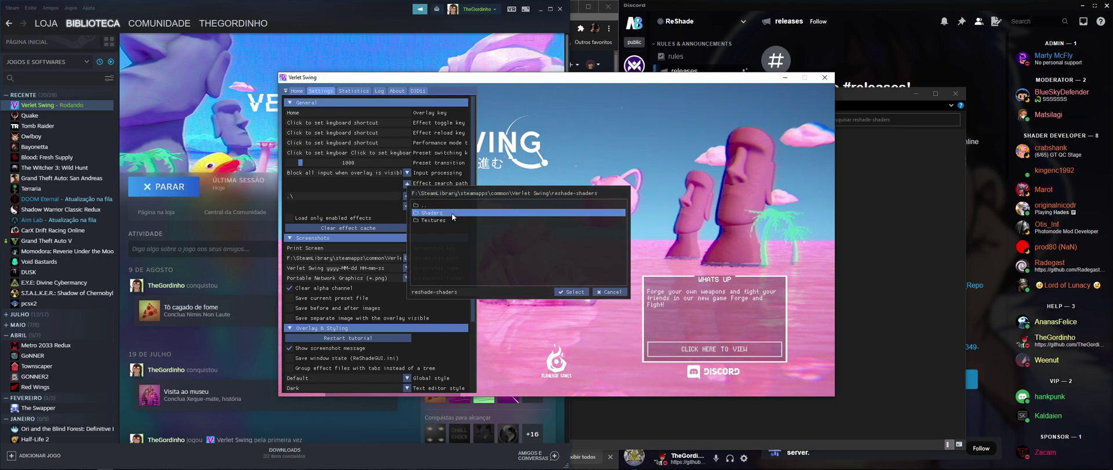
{"action": "left_click", "coordinate": [433, 212]}
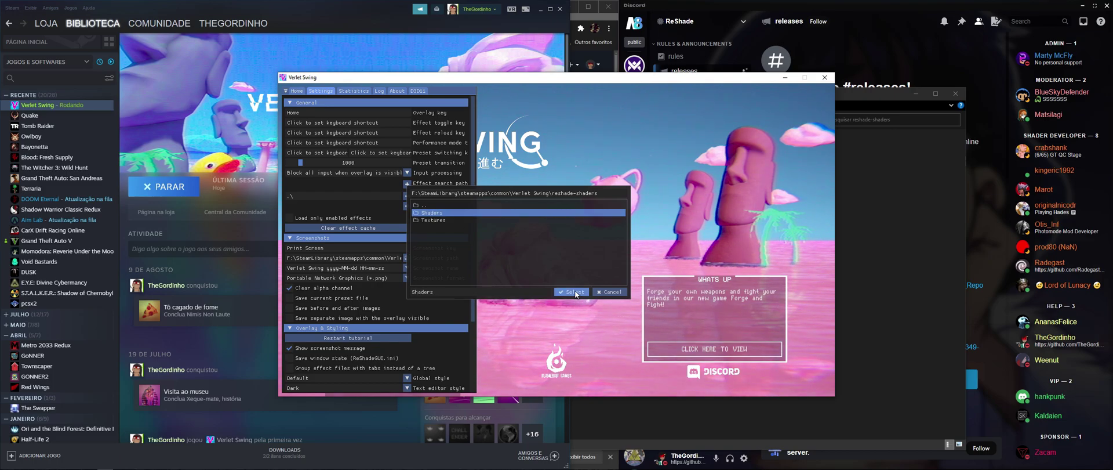
{"action": "left_click", "coordinate": [575, 291]}
- Set the texture search path to reshade-shaders\Textures
{"action": "left_click", "coordinate": [407, 205]}
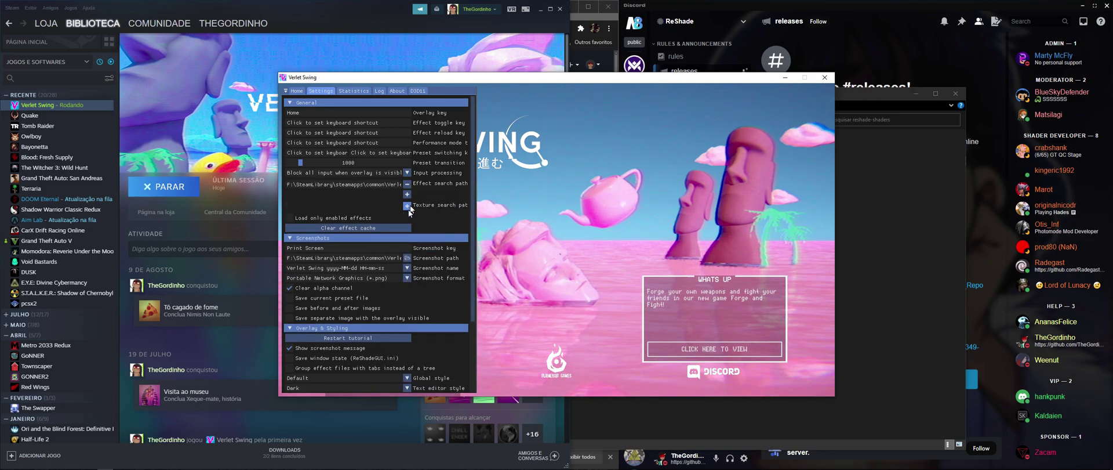
{"action": "left_click", "coordinate": [407, 205]}
{"action": "double_click", "coordinate": [458, 235]}
{"action": "left_click", "coordinate": [464, 241]}
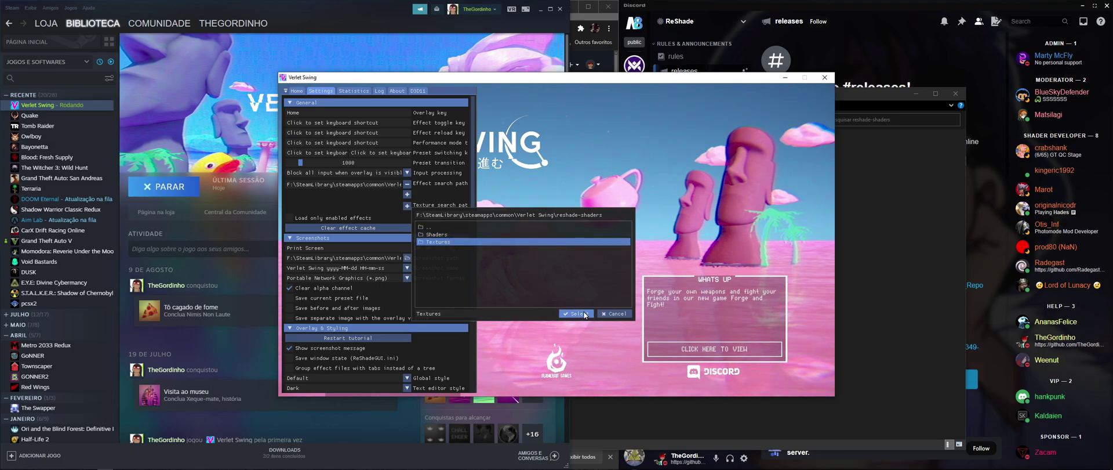
{"action": "left_click", "coordinate": [581, 314]}
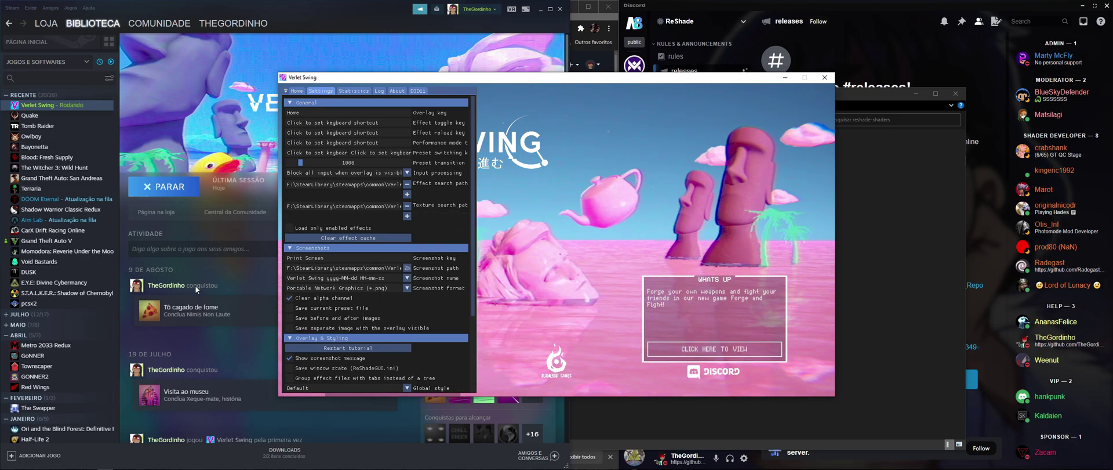
{"action": "left_click", "coordinate": [297, 91]}
- Reload effects, then toggle Daltonize, DisplayDepth and UIMask_Top on and off to test them
{"action": "left_click", "coordinate": [343, 383]}
{"action": "left_click", "coordinate": [307, 134]}
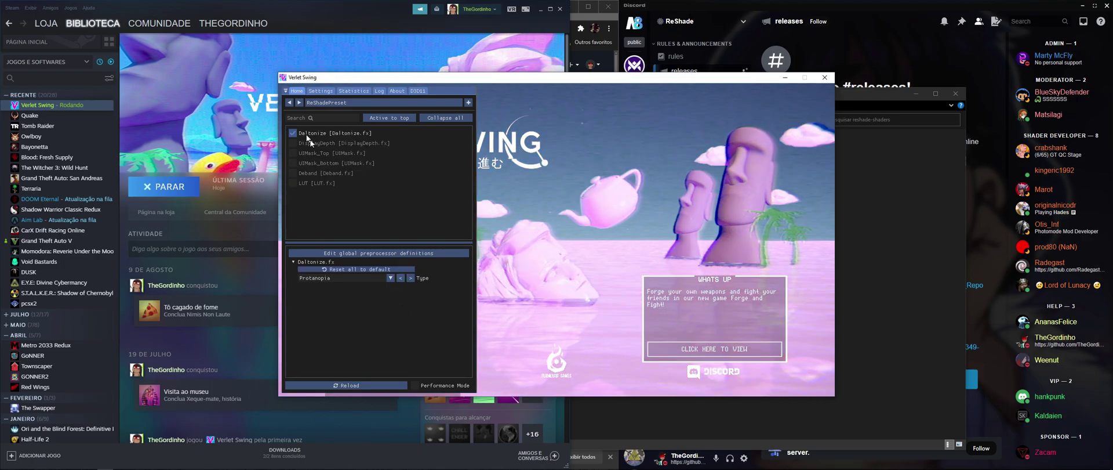
{"action": "left_click", "coordinate": [309, 133]}
{"action": "left_click", "coordinate": [311, 143]}
{"action": "left_click", "coordinate": [313, 144]}
{"action": "left_click", "coordinate": [314, 153]}
{"action": "left_click", "coordinate": [314, 153]}
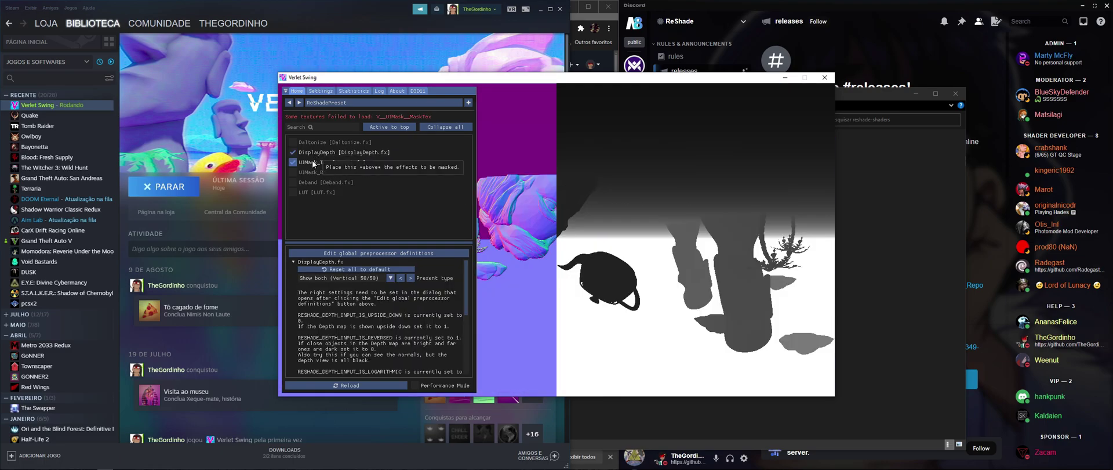
{"action": "left_click", "coordinate": [312, 152]}
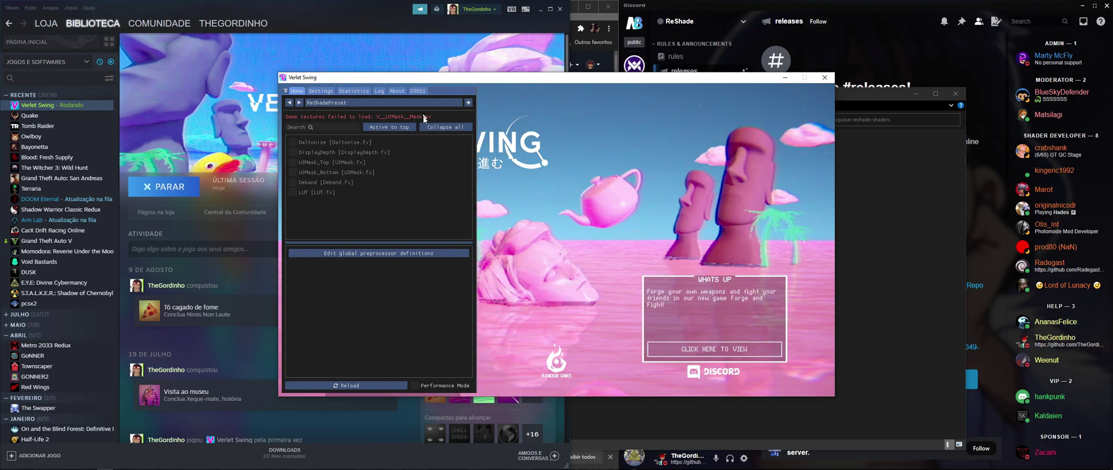
- Switch between the Settings and Home pages, then bring the Downloads folder forward
{"action": "left_click", "coordinate": [320, 90]}
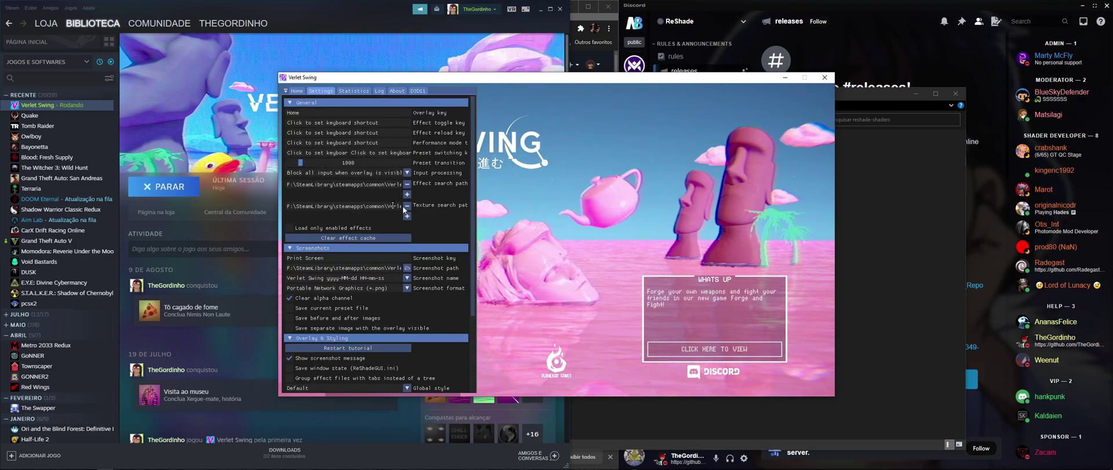
{"action": "left_click", "coordinate": [296, 91]}
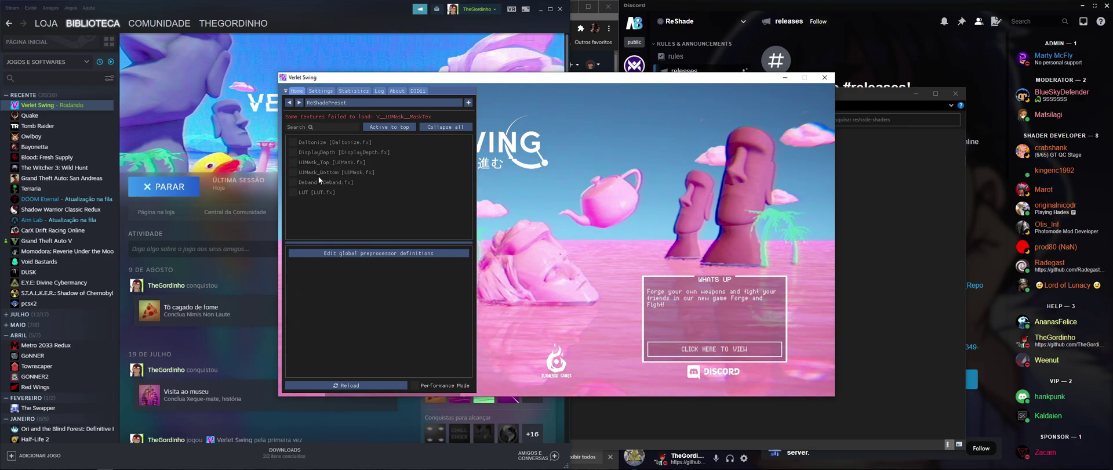
{"action": "left_click", "coordinate": [320, 91]}
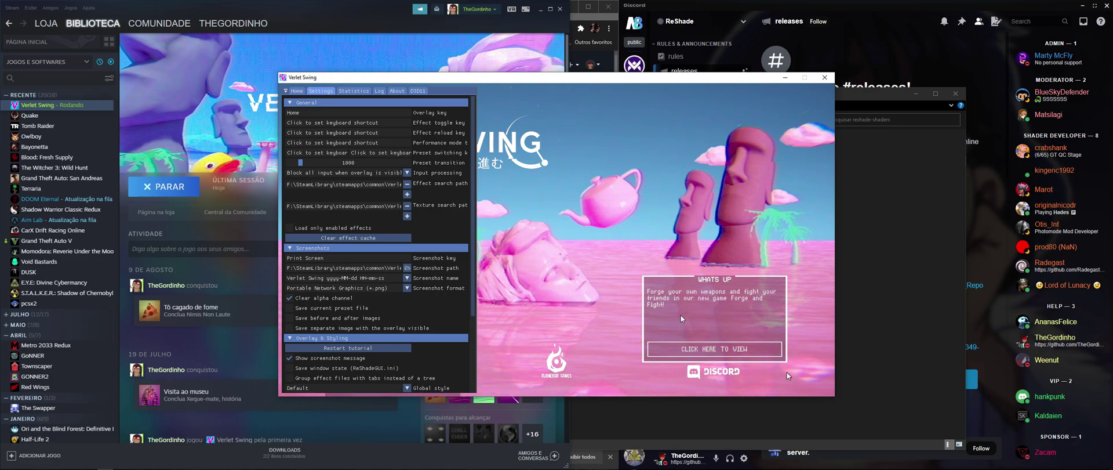
{"action": "left_click", "coordinate": [301, 92]}
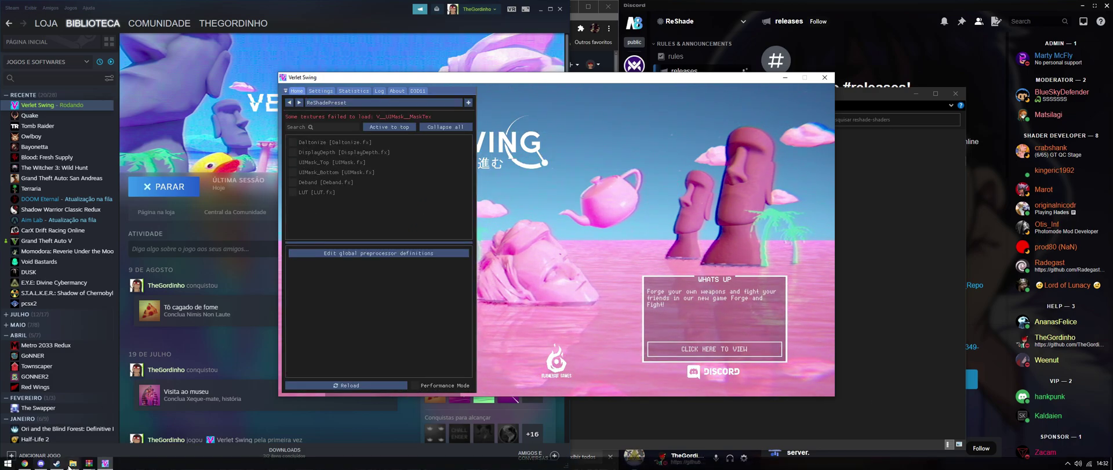
{"action": "mouse_move", "coordinate": [89, 463]}
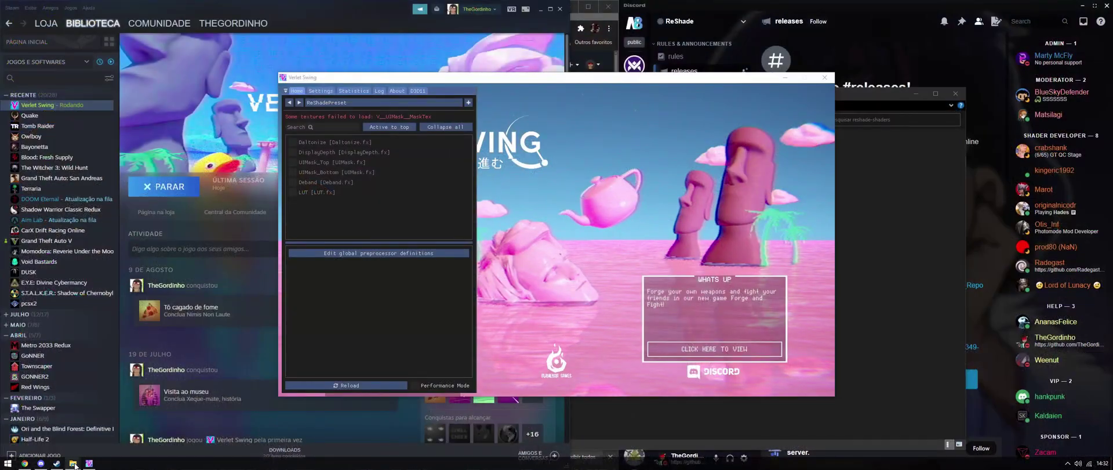
{"action": "left_click", "coordinate": [73, 463]}
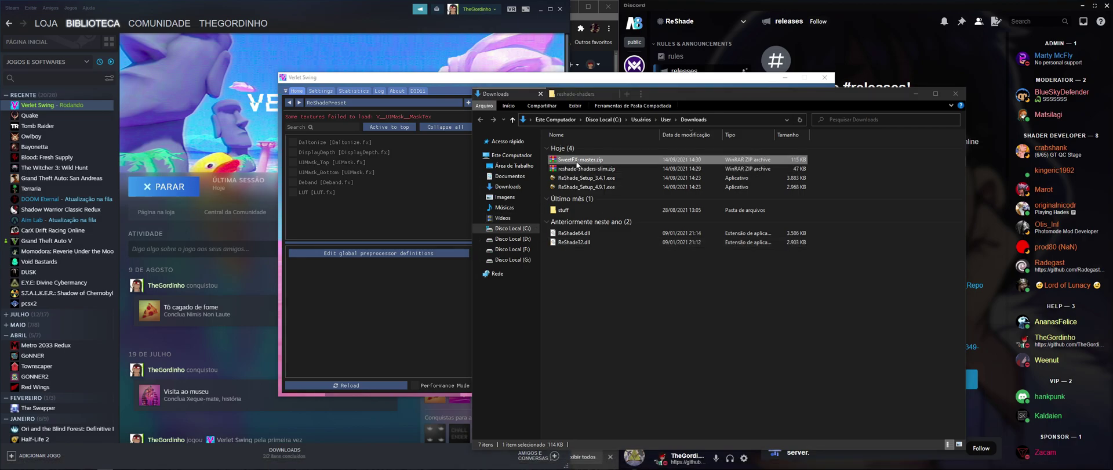
- Drag SweetFX-master.zip's Shaders and Textures folders into reshade-shaders
{"action": "double_click", "coordinate": [575, 164]}
{"action": "double_click", "coordinate": [93, 172]}
{"action": "double_click", "coordinate": [93, 174]}
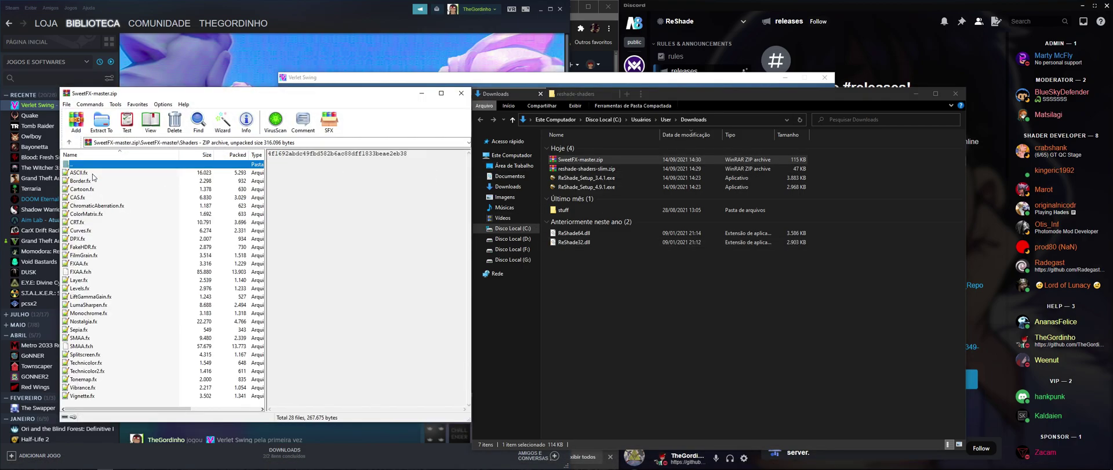
{"action": "key", "text": "BackSpace"}
{"action": "left_click", "coordinate": [82, 185], "text": "shift"}
{"action": "left_click_drag", "start_coordinate": [83, 185], "coordinate": [577, 99]}
- Copy all 28 SweetFX shader files into the game's Shaders folder
{"action": "double_click", "coordinate": [567, 147]}
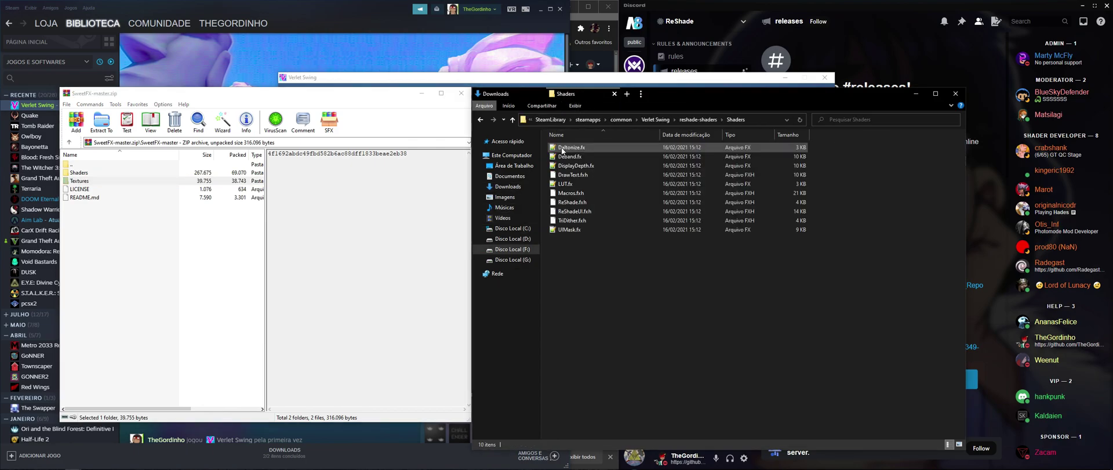
{"action": "left_click", "coordinate": [83, 167]}
{"action": "double_click", "coordinate": [79, 173]}
{"action": "left_click", "coordinate": [96, 178]}
{"action": "key", "text": "ctrl+a"}
{"action": "left_click_drag", "start_coordinate": [441, 244], "coordinate": [700, 310]}
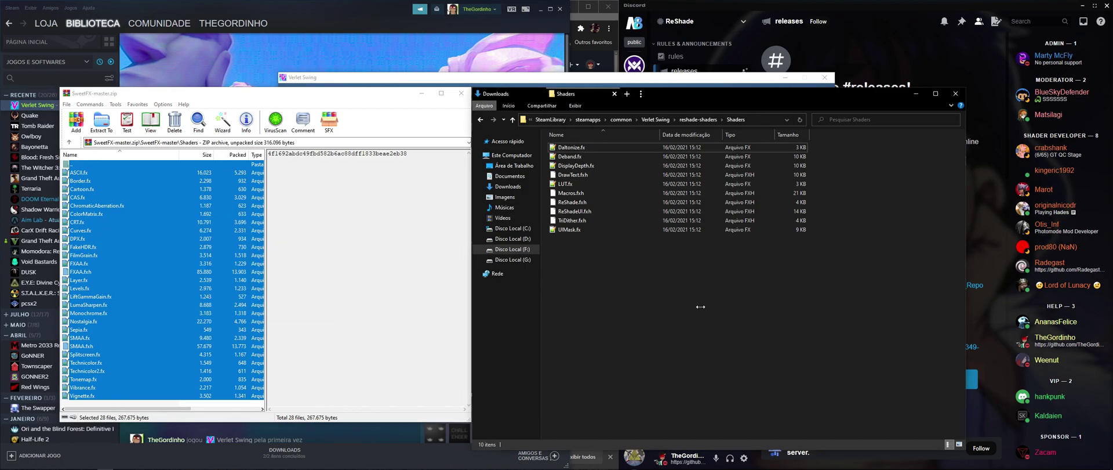
- Copy the three SweetFX texture files into the game's Textures folder
{"action": "double_click", "coordinate": [75, 181]}
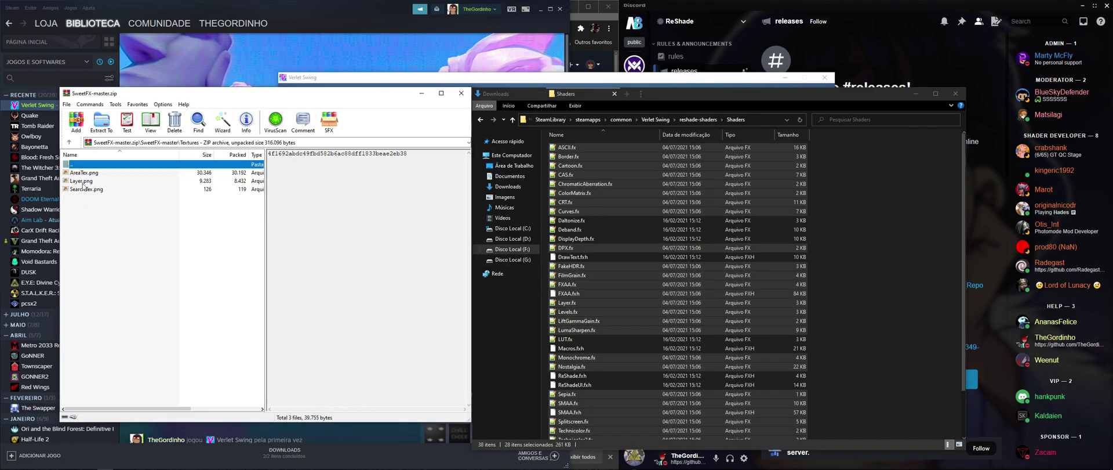
{"action": "left_click", "coordinate": [699, 119]}
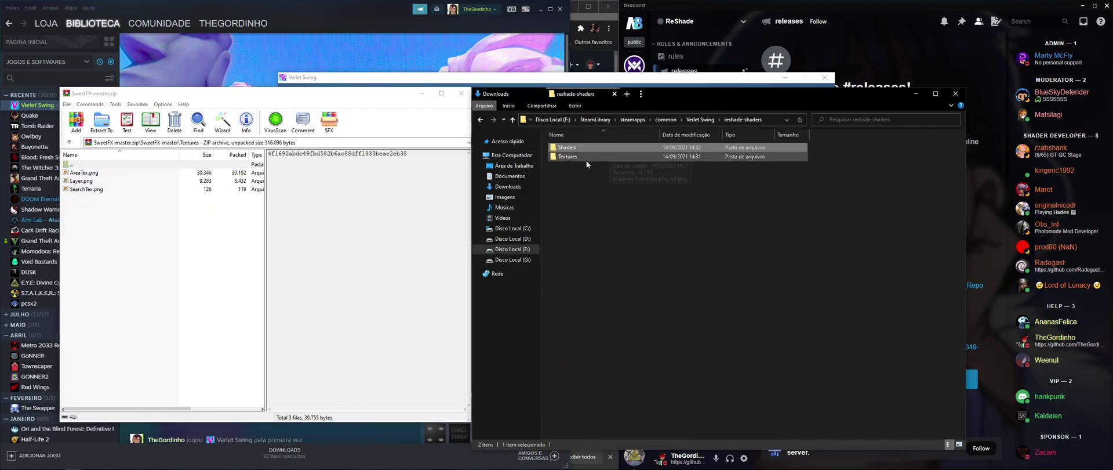
{"action": "double_click", "coordinate": [591, 158]}
{"action": "left_click_drag", "start_coordinate": [128, 238], "coordinate": [671, 271]}
- Reload ReShade to list the SweetFX effects, preview Technicolor and Tint, then return to Chrome
{"action": "left_click", "coordinate": [447, 77]}
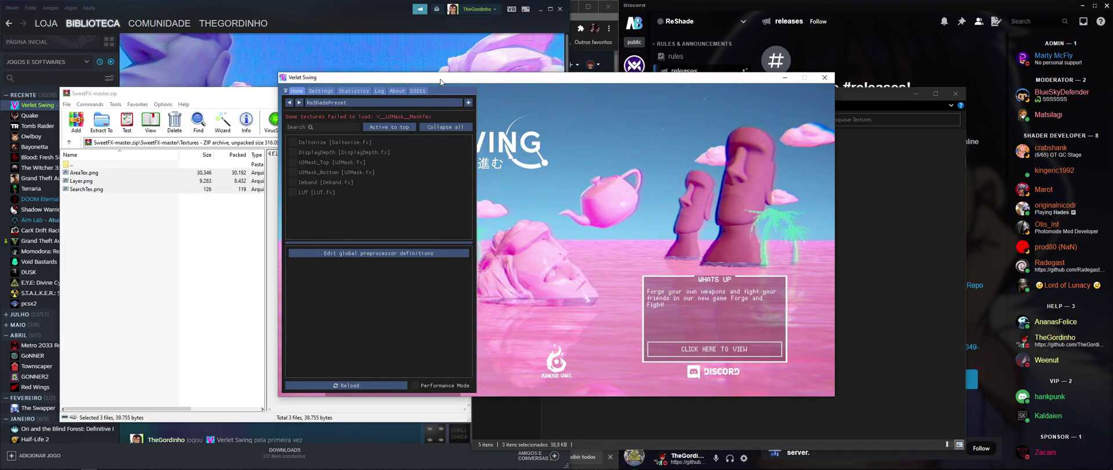
{"action": "left_click", "coordinate": [356, 385]}
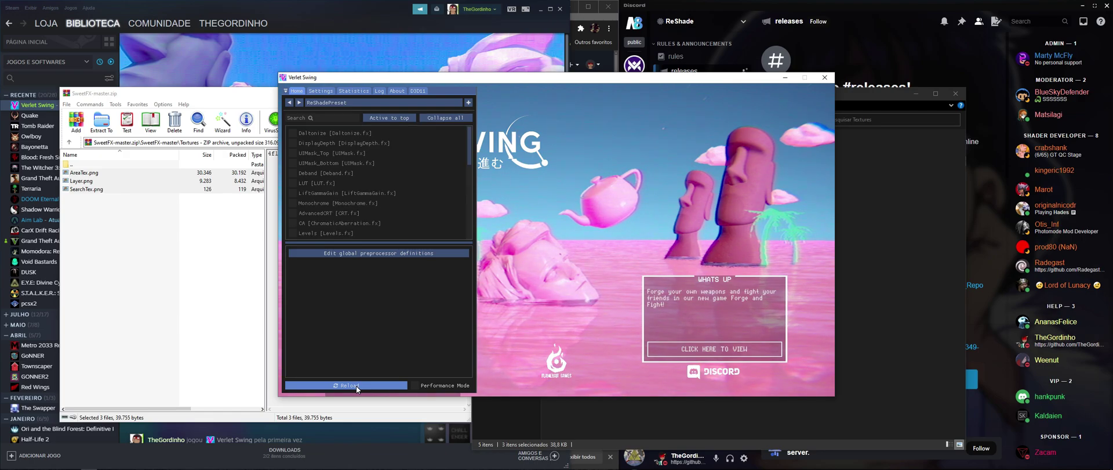
{"action": "scroll", "coordinate": [328, 176], "scroll_direction": "down", "scroll_amount": 3}
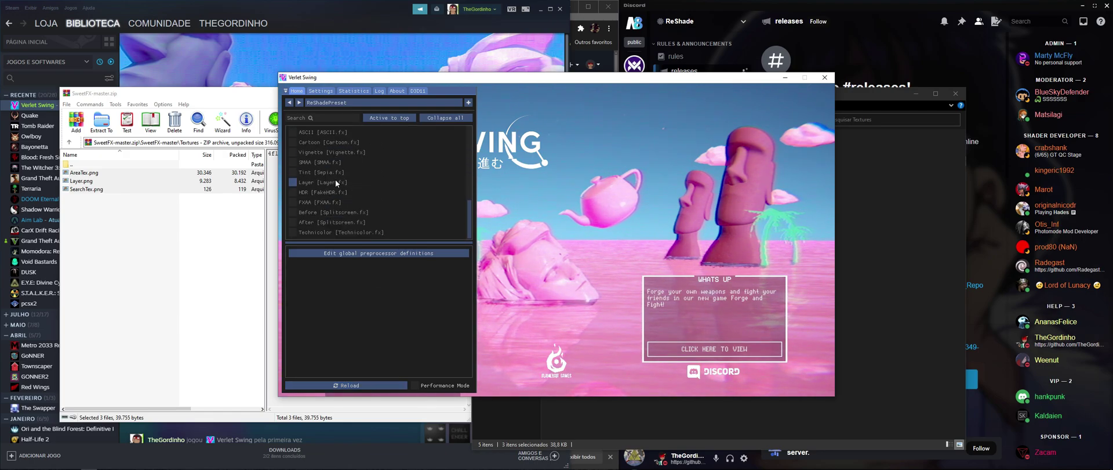
{"action": "left_click", "coordinate": [293, 232]}
{"action": "left_click", "coordinate": [293, 232]}
{"action": "left_click", "coordinate": [291, 194]}
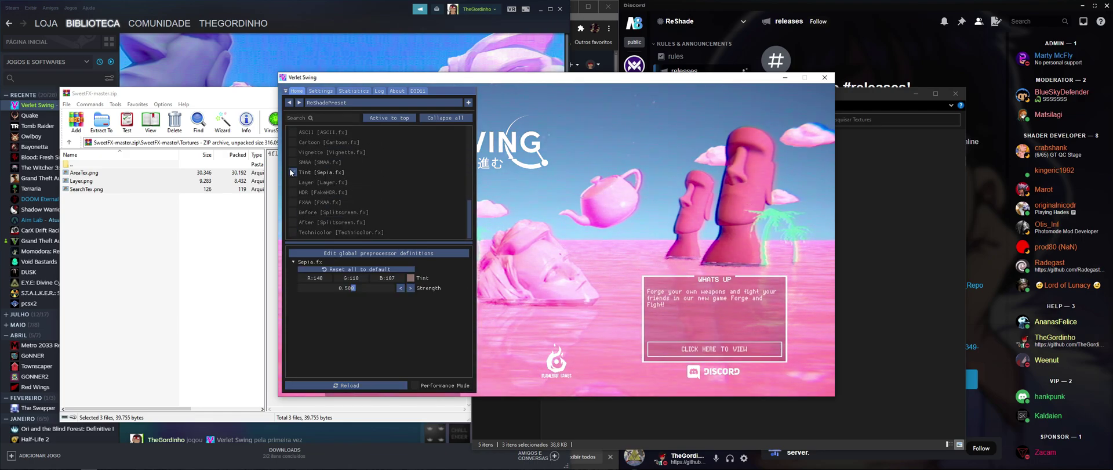
{"action": "left_click", "coordinate": [291, 193]}
{"action": "scroll", "coordinate": [293, 197], "scroll_direction": "up", "scroll_amount": 5}
{"action": "left_click", "coordinate": [33, 463]}
- Open qUINT from the PCGamingWiki list and download it as qUINT-master.zip
{"action": "left_click", "coordinate": [350, 13]}
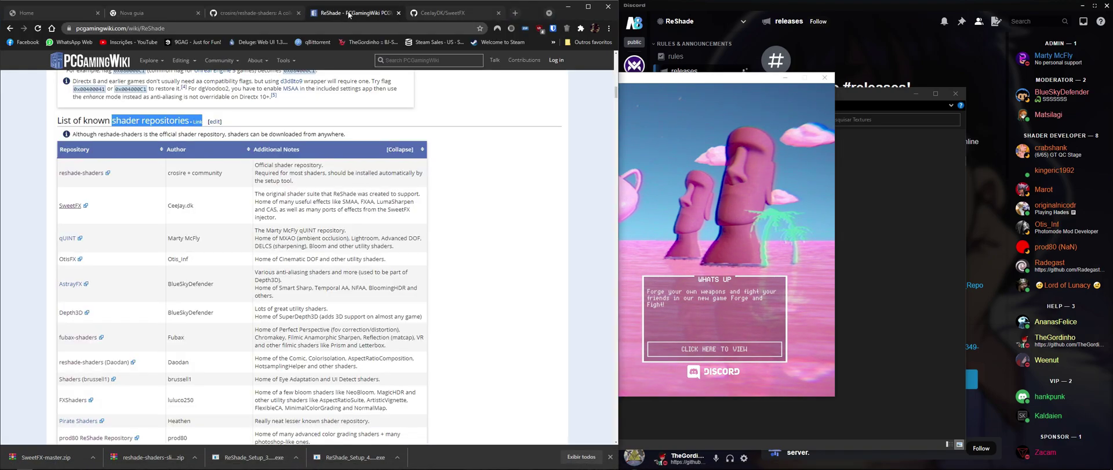
{"action": "middle_click", "coordinate": [77, 241]}
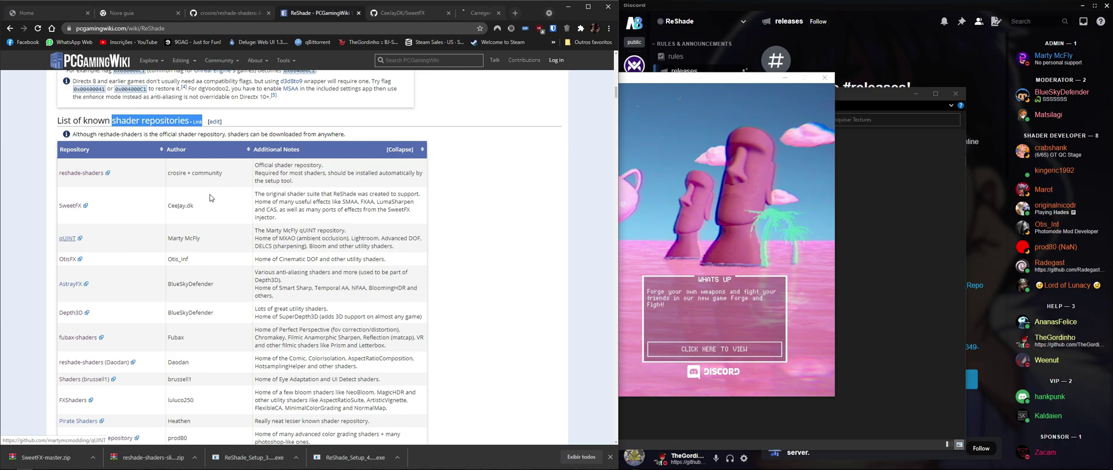
{"action": "left_click", "coordinate": [451, 14]}
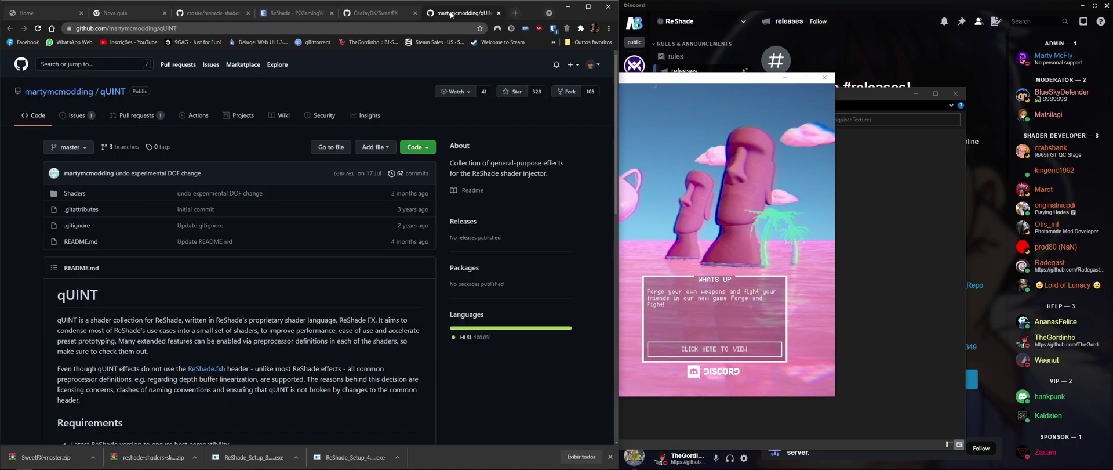
{"action": "left_click", "coordinate": [425, 148]}
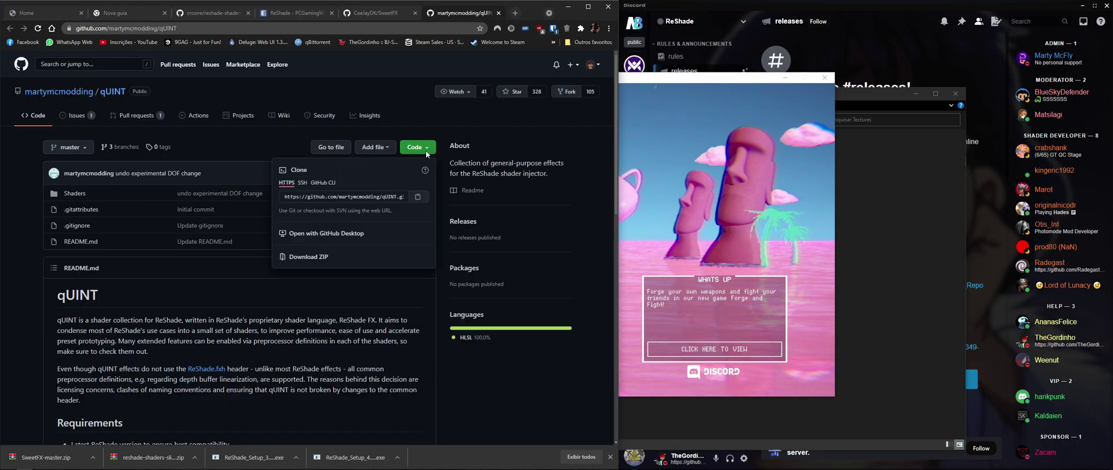
{"action": "left_click", "coordinate": [308, 258]}
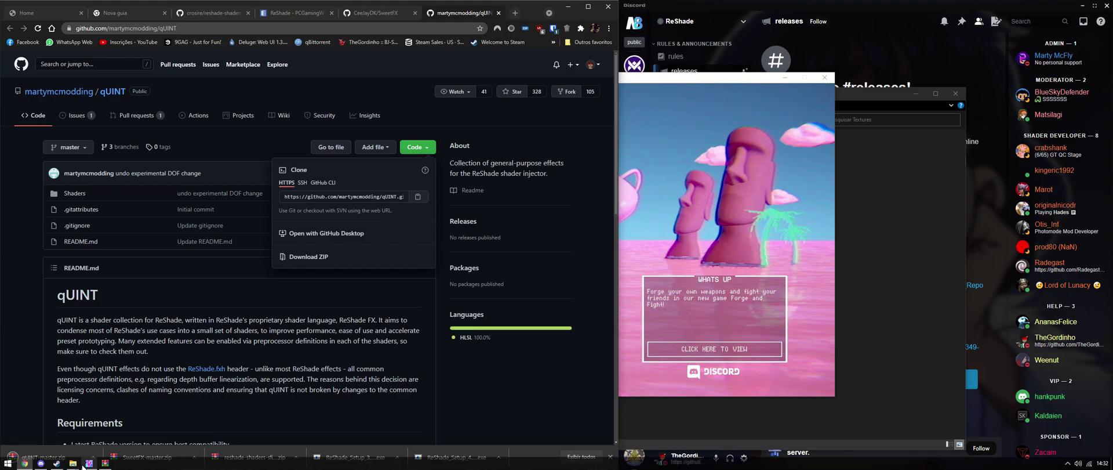
{"action": "left_click", "coordinate": [47, 425]}
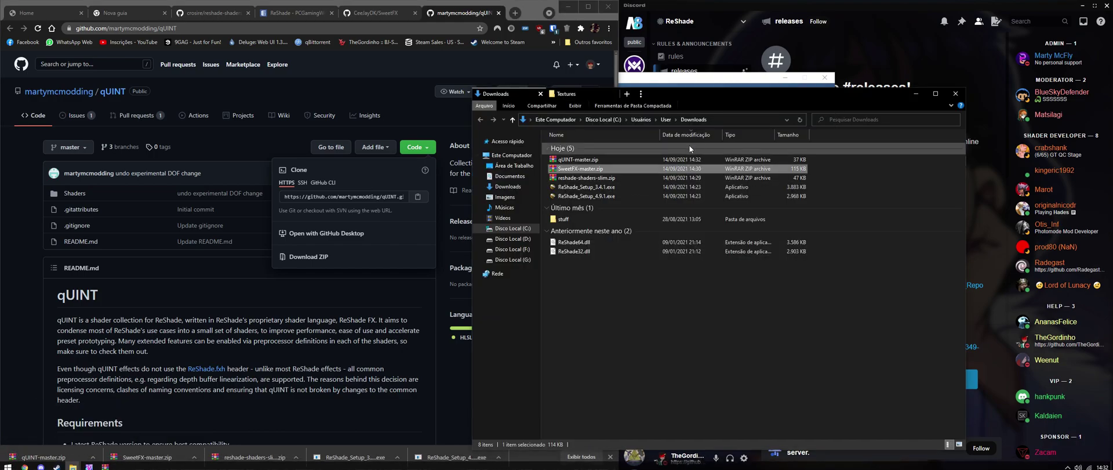
- Open the Shaders folder inside qUINT-master.zip
{"action": "double_click", "coordinate": [637, 159]}
{"action": "double_click", "coordinate": [105, 172]}
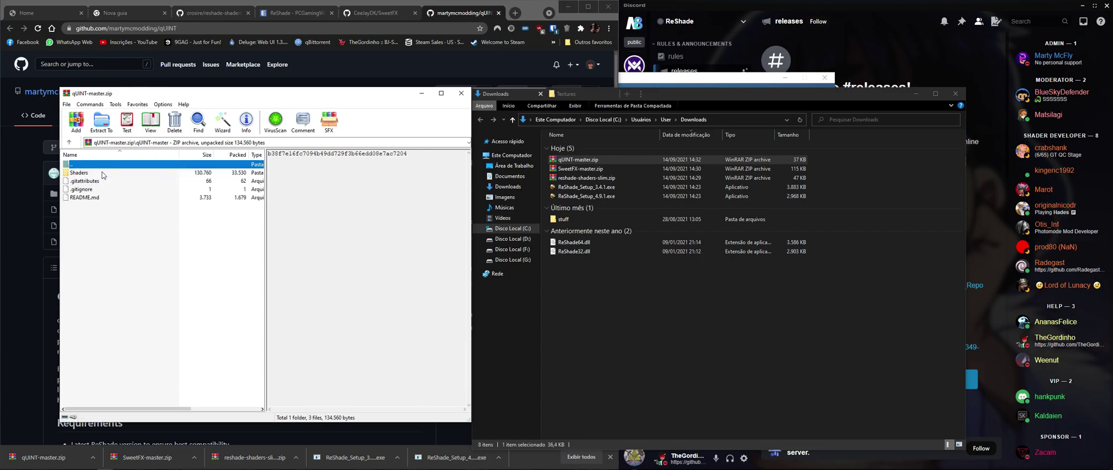
{"action": "double_click", "coordinate": [81, 172]}
{"action": "key", "text": "BackSpace"}
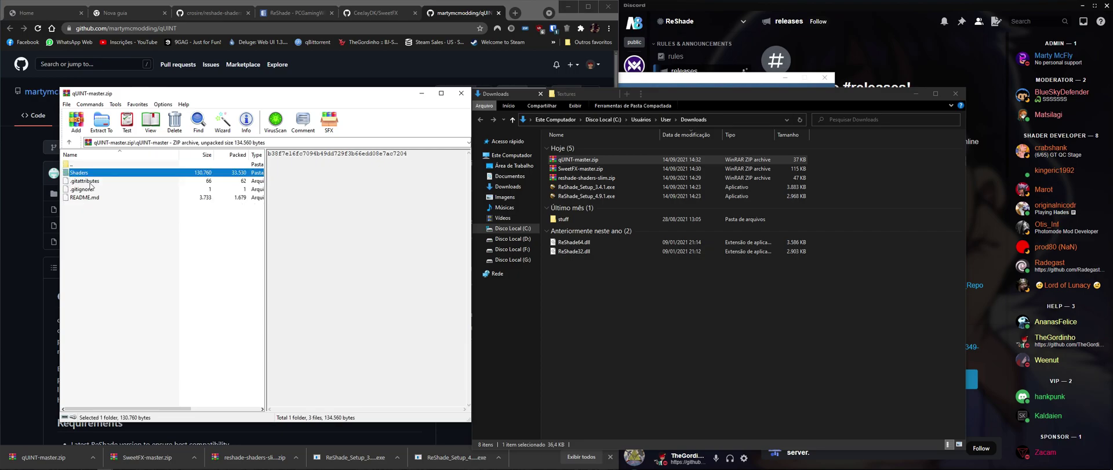
{"action": "key", "text": "Return"}
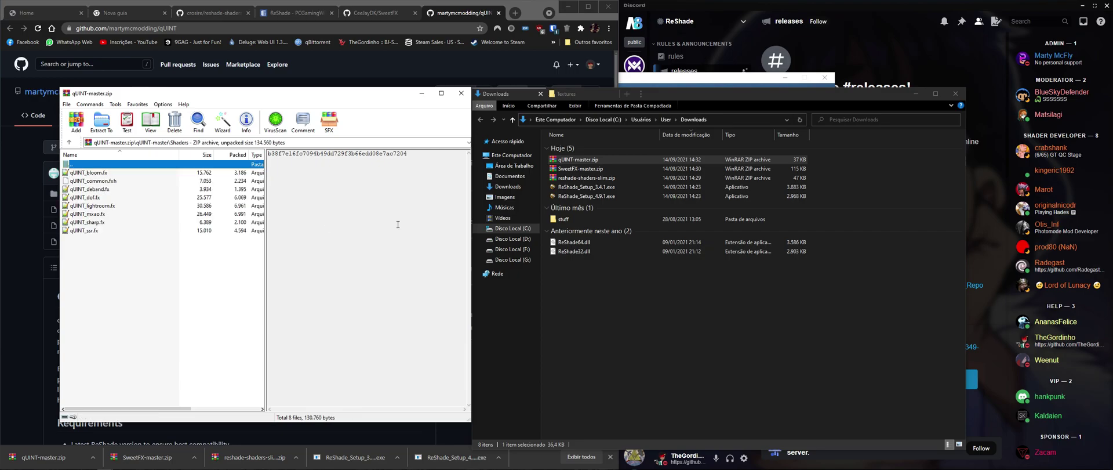
- Open the game's reshade-shaders\Shaders folder and select the qUINT shader files in the archive
{"action": "left_click", "coordinate": [565, 93]}
{"action": "key", "text": "BackSpace"}
{"action": "key", "text": "Up"}
{"action": "key", "text": "Return"}
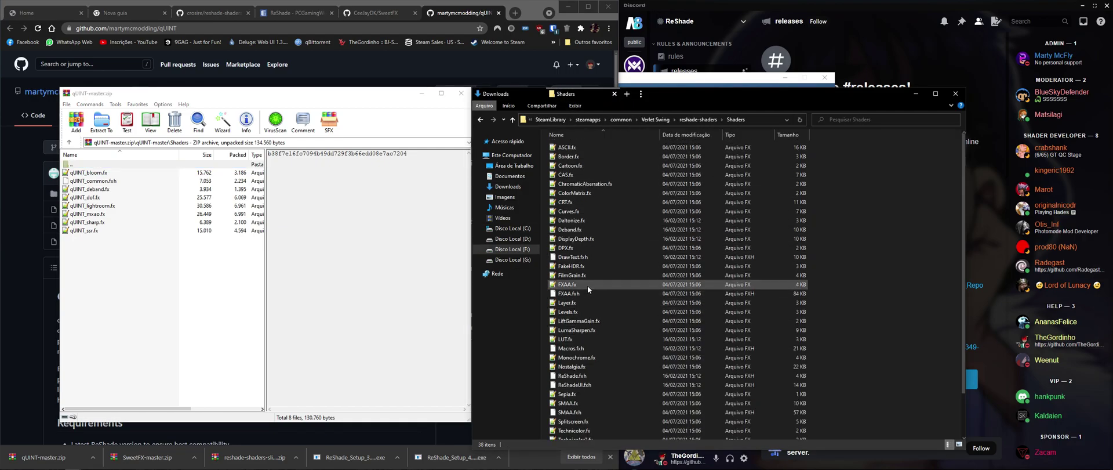
{"action": "left_click", "coordinate": [574, 166]}
{"action": "left_click_drag", "start_coordinate": [82, 274], "coordinate": [103, 172]}
{"action": "left_click", "coordinate": [870, 214]}
- Create a qUINT folder inside the game's Shaders folder and open it
{"action": "right_click", "coordinate": [862, 221]}
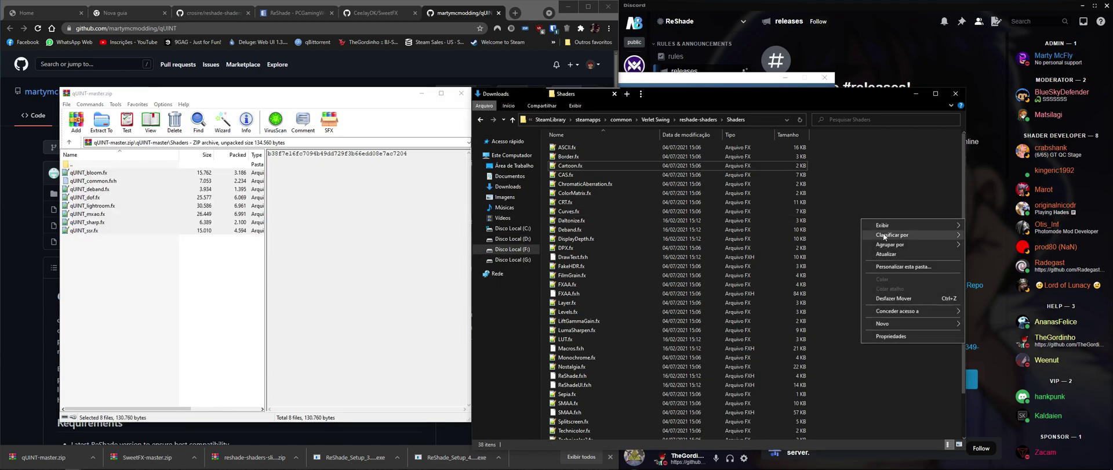
{"action": "mouse_move", "coordinate": [927, 323]}
{"action": "left_click", "coordinate": [978, 326]}
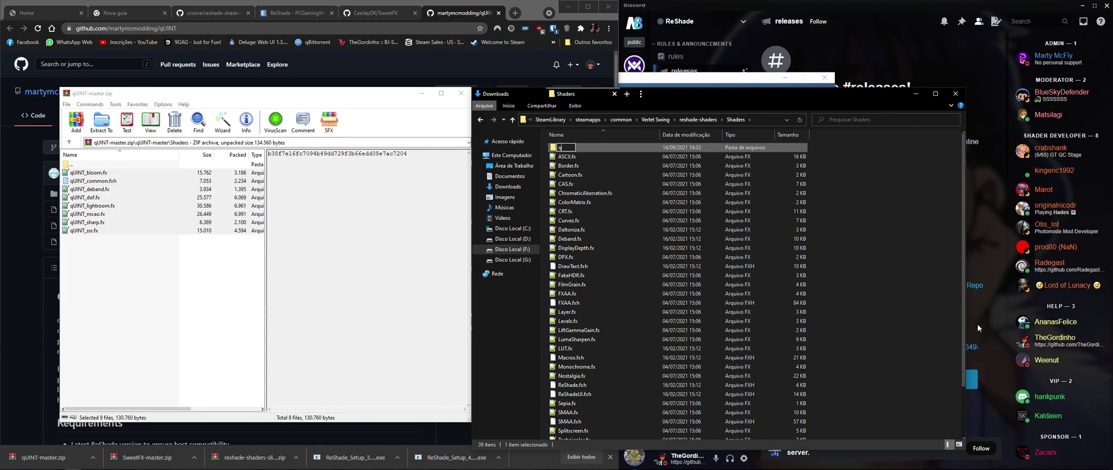
{"action": "key", "text": "Return"}
{"action": "double_click", "coordinate": [579, 147]}
- Copy the eight qUINT shader files into the qUINT folder
{"action": "left_click_drag", "start_coordinate": [125, 296], "coordinate": [108, 172]}
{"action": "left_click_drag", "start_coordinate": [106, 248], "coordinate": [90, 189]}
{"action": "left_click_drag", "start_coordinate": [707, 215], "coordinate": [707, 216]}
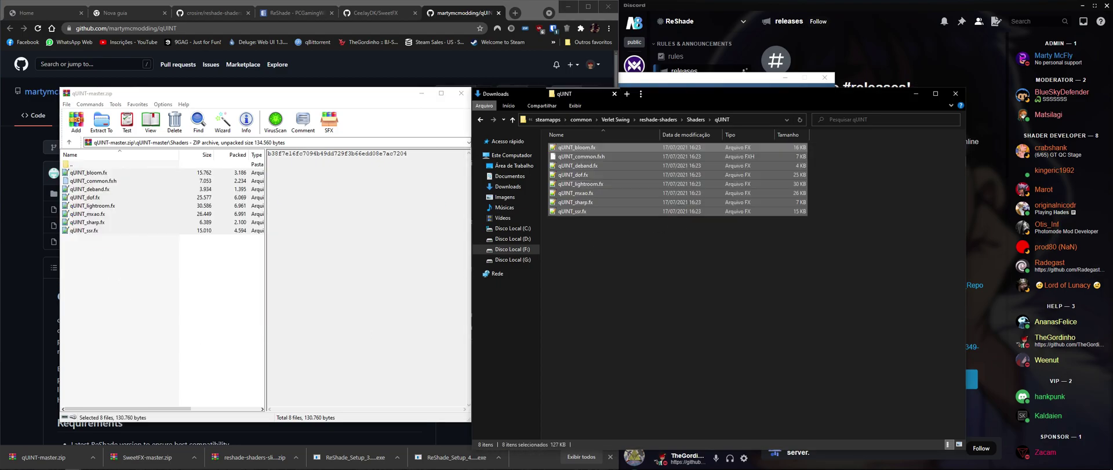
{"action": "left_click", "coordinate": [89, 463]}
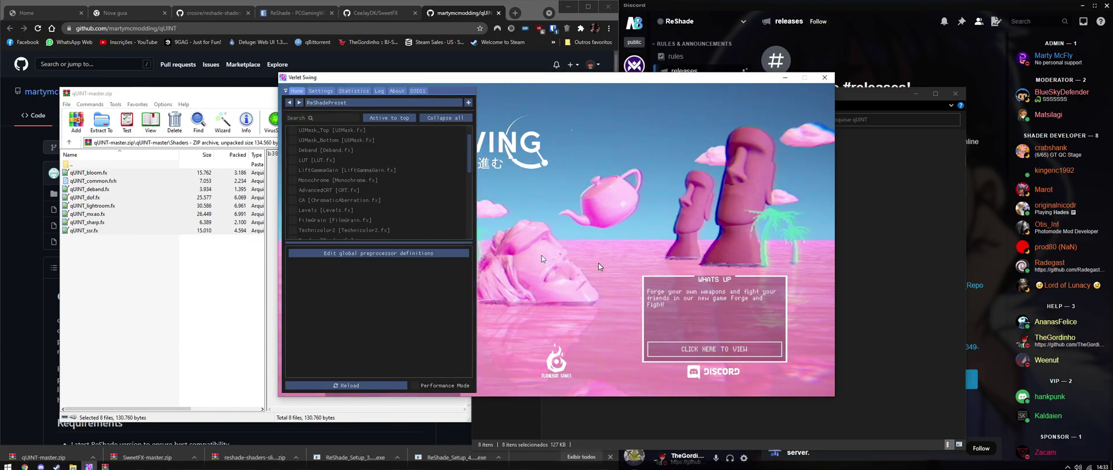
- Search the effects list for 'mxa', then show the Settings page with the effect and texture search paths
{"action": "scroll", "coordinate": [364, 165], "scroll_direction": "down", "scroll_amount": 1}
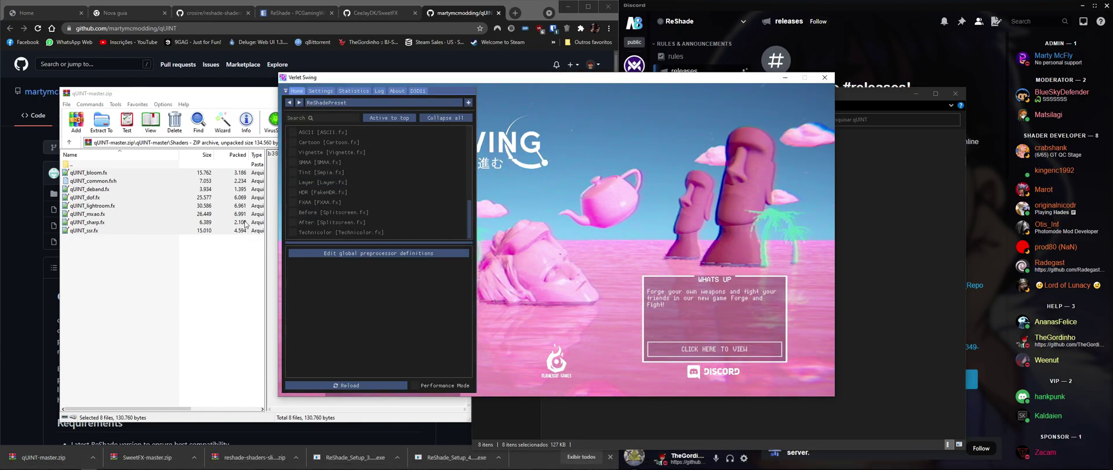
{"action": "left_click", "coordinate": [331, 116]}
{"action": "type", "text": "mxa"}
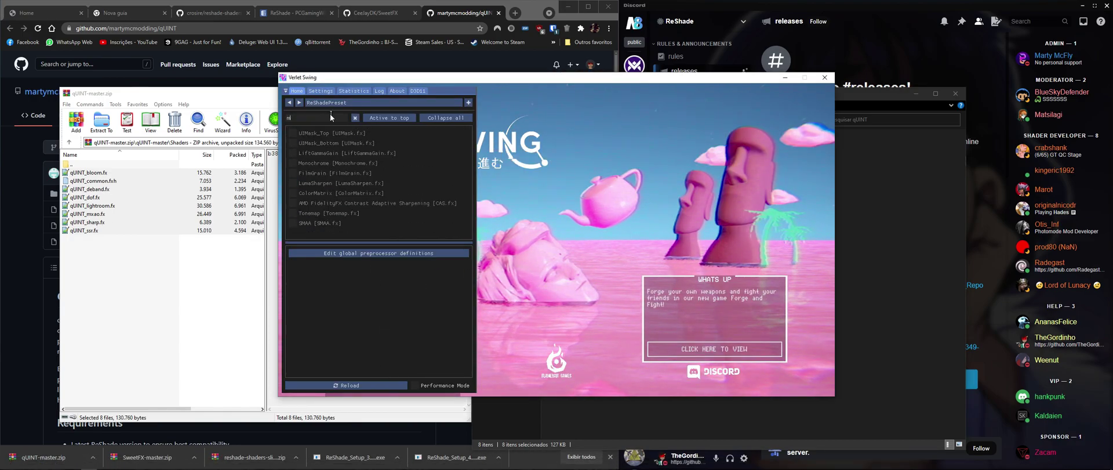
{"action": "left_click", "coordinate": [320, 91]}
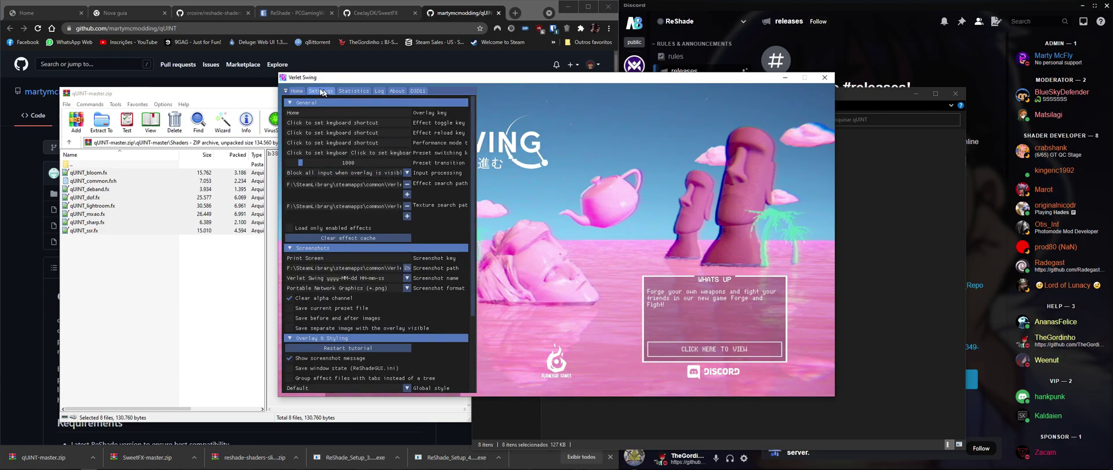
- Add reshade-shaders\Shaders\qUINT as a second effect search path and return to the Home tab
{"action": "left_click", "coordinate": [407, 194]}
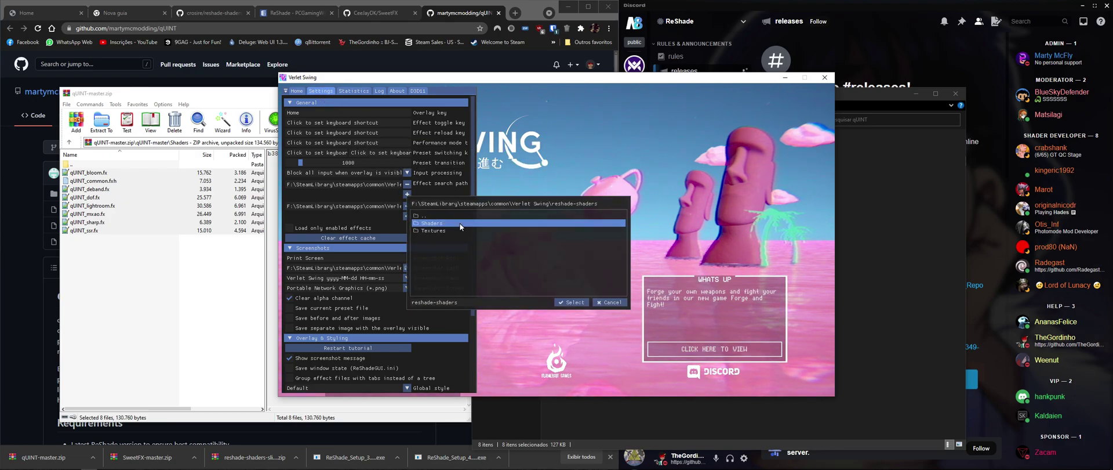
{"action": "double_click", "coordinate": [432, 223]}
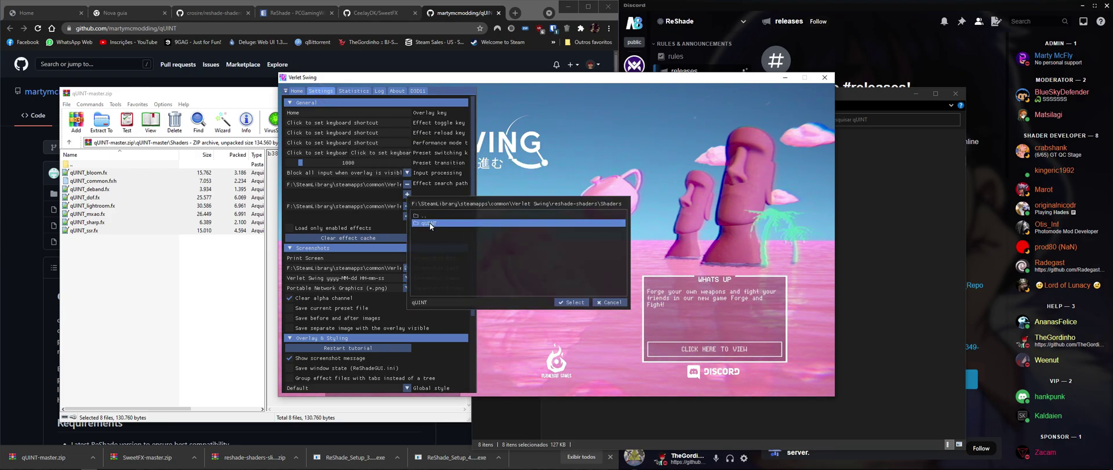
{"action": "left_click", "coordinate": [571, 302]}
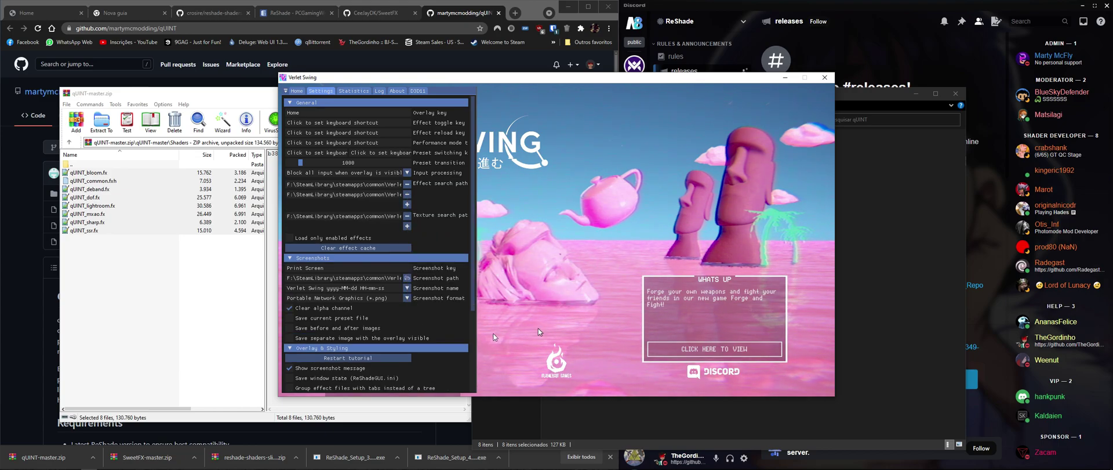
{"action": "left_click", "coordinate": [296, 91]}
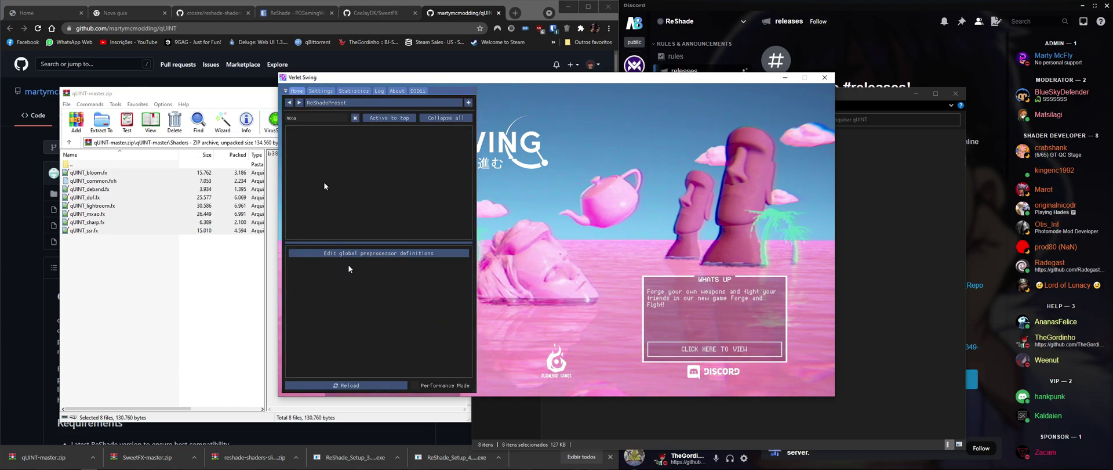
- Filter effects by 'mx' and toggle MXAO [qUINT_mxao.fx] on and off, leaving it disabled
{"action": "left_click", "coordinate": [317, 118]}
{"action": "type", "text": "mxa"}
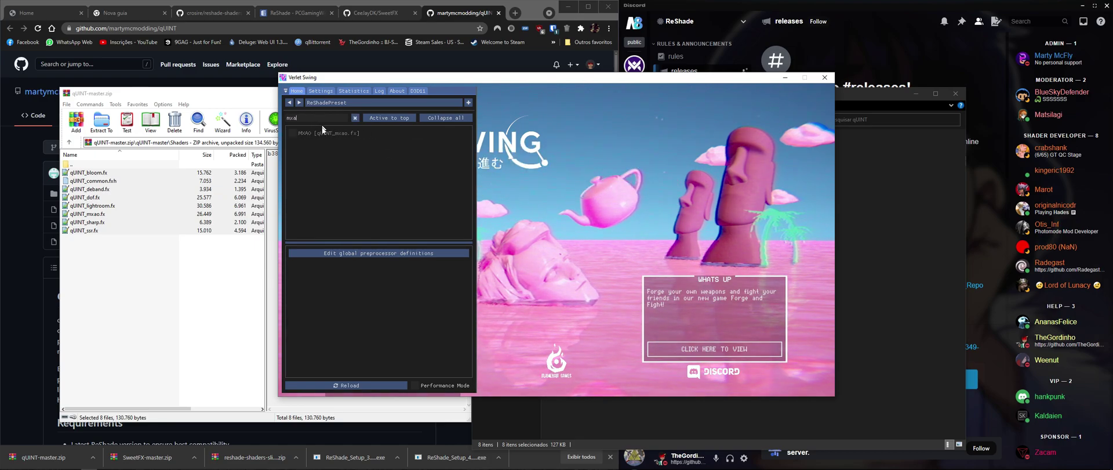
{"action": "left_click", "coordinate": [321, 131]}
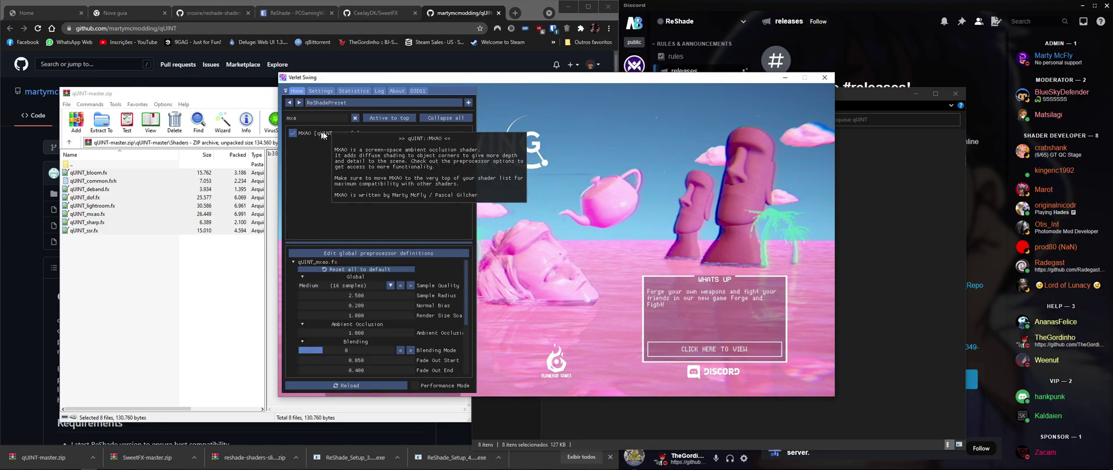
{"action": "left_click", "coordinate": [292, 132]}
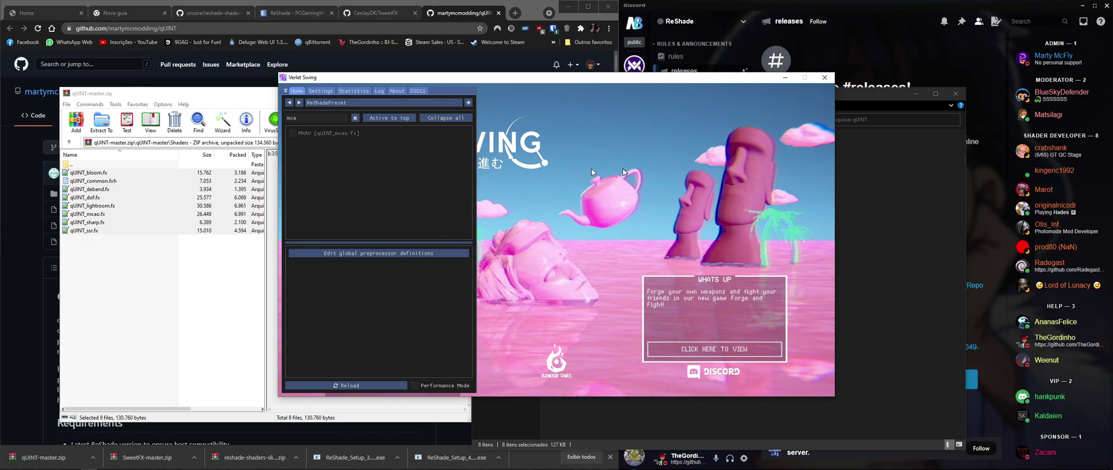
{"action": "left_click", "coordinate": [299, 131]}
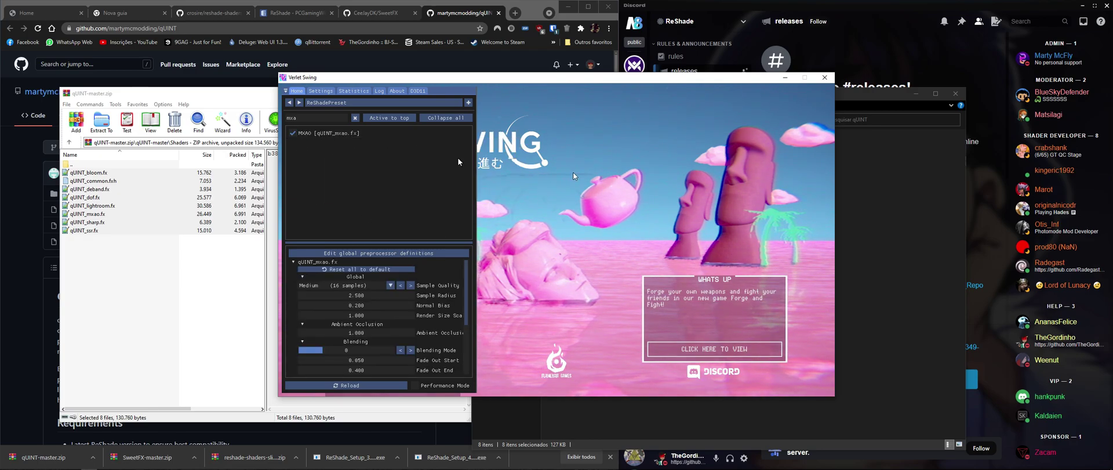
{"action": "left_click", "coordinate": [299, 135]}
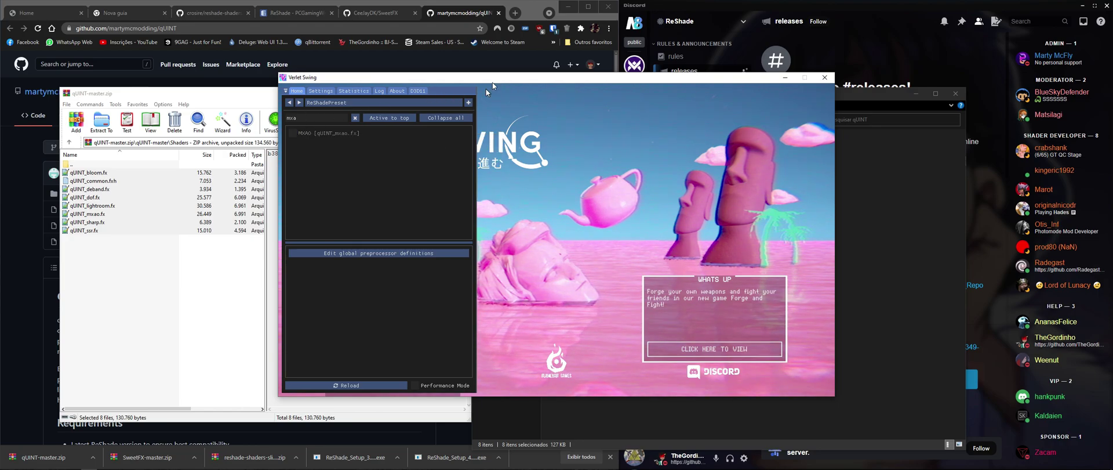
{"action": "left_click", "coordinate": [279, 17]}
- Open the AstrayFX and fubax-shaders links from PCGamingWiki's shader list in new tabs
{"action": "scroll", "coordinate": [68, 243], "scroll_direction": "down", "scroll_amount": 2}
{"action": "middle_click", "coordinate": [70, 154]}
{"action": "middle_click", "coordinate": [78, 207]}
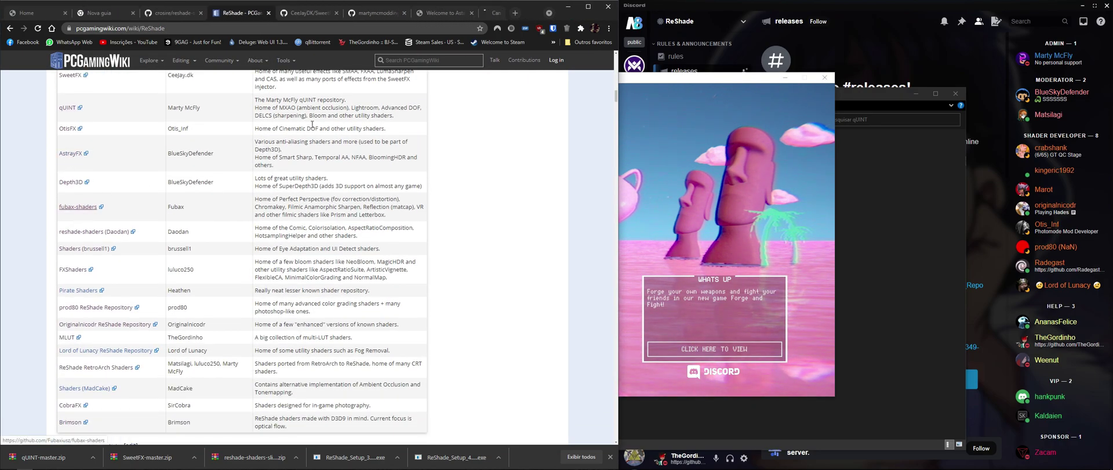
{"action": "left_click", "coordinate": [407, 11]}
- Download the fubax-shaders repository as a ZIP and open the downloaded archive
{"action": "scroll", "coordinate": [236, 283], "scroll_direction": "down", "scroll_amount": 1}
{"action": "scroll", "coordinate": [439, 150], "scroll_direction": "up", "scroll_amount": 2}
{"action": "left_click", "coordinate": [430, 148]}
{"action": "left_click", "coordinate": [312, 257]}
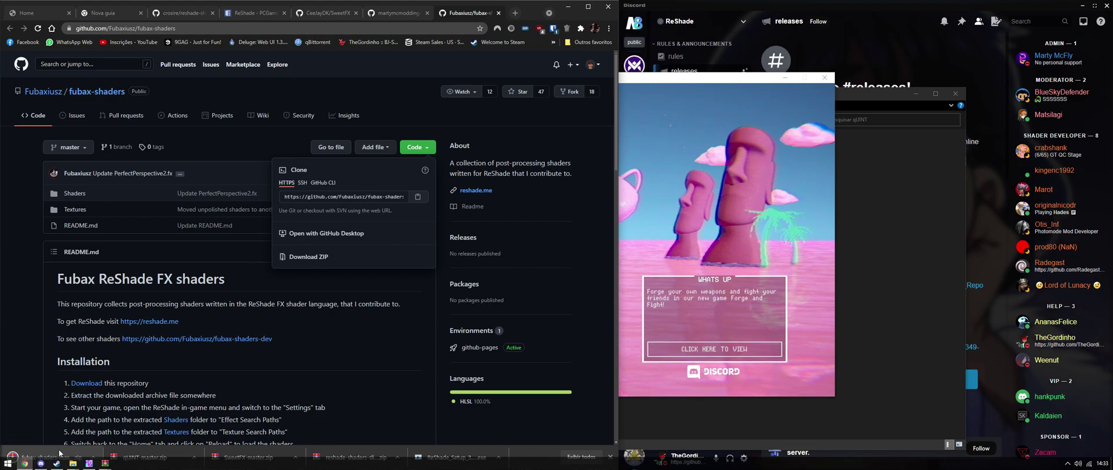
{"action": "left_click", "coordinate": [59, 452]}
- Inspect the Shaders and Textures folders inside the fubax-shaders archive
{"action": "double_click", "coordinate": [79, 173]}
{"action": "key", "text": "BackSpace"}
{"action": "double_click", "coordinate": [90, 180]}
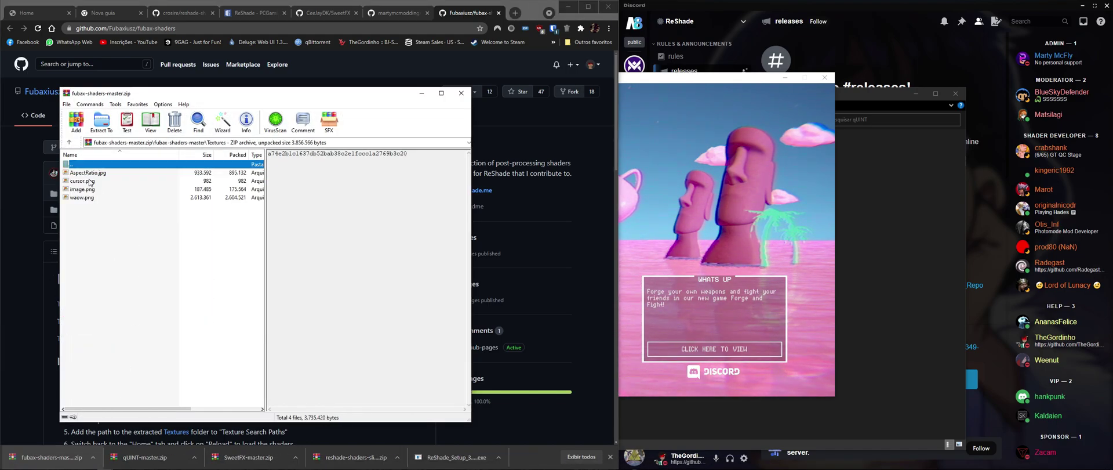
{"action": "key", "text": "BackSpace"}
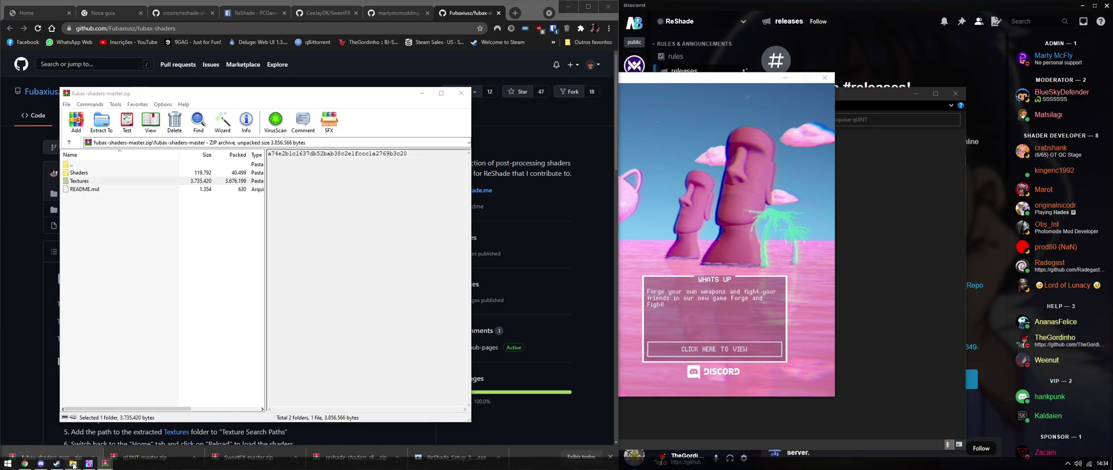
- Return Explorer to the game's reshade-shaders\Shaders folder
{"action": "mouse_move", "coordinate": [77, 463]}
{"action": "left_click", "coordinate": [89, 427]}
{"action": "key", "text": "BackSpace"}
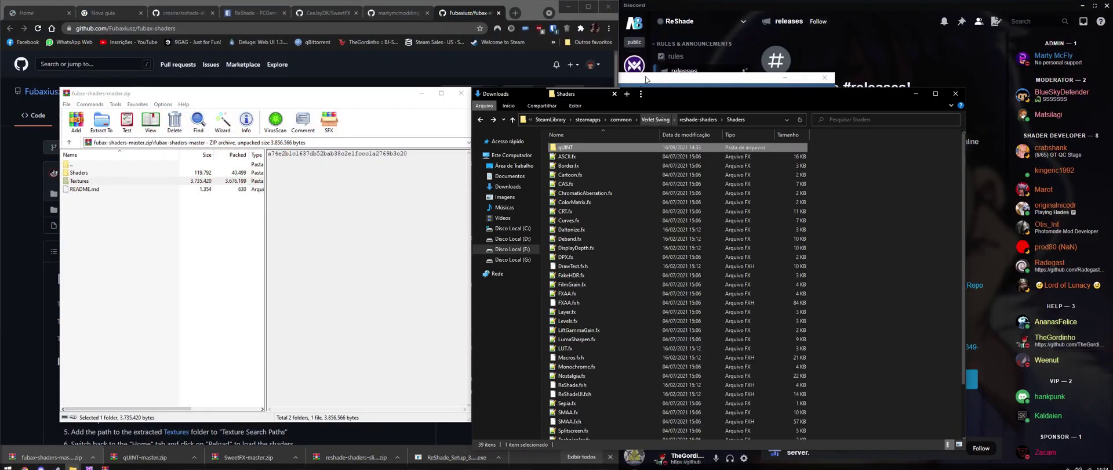
{"action": "left_click", "coordinate": [687, 117]}
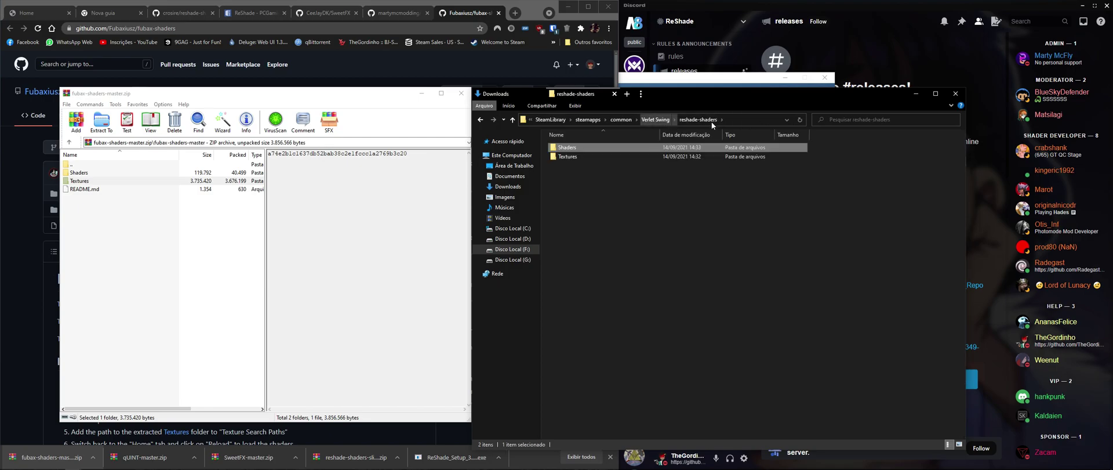
{"action": "double_click", "coordinate": [597, 148]}
- Create a new folder named Fubax inside the Shaders folder
{"action": "right_click", "coordinate": [882, 220]}
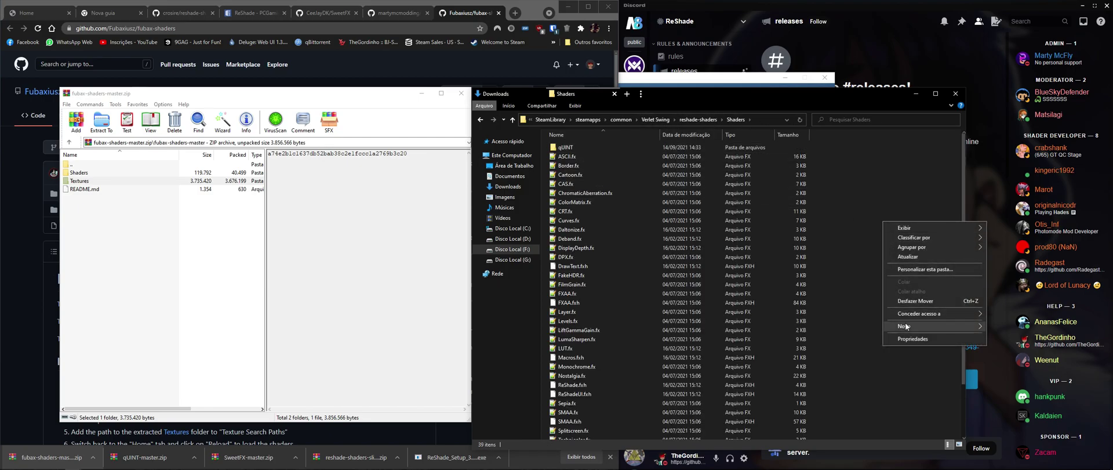
{"action": "mouse_move", "coordinate": [934, 326]}
{"action": "left_click", "coordinate": [1000, 322]}
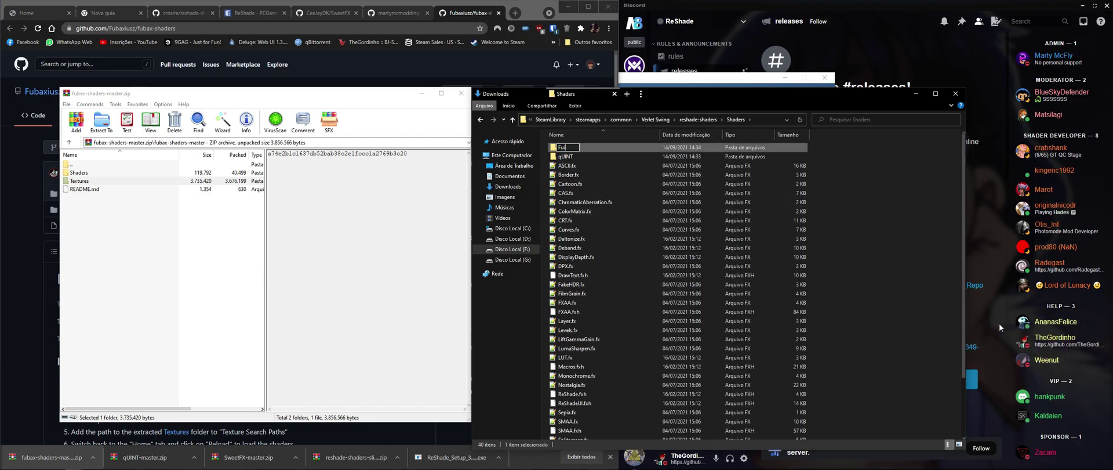
{"action": "type", "text": "Fui"}
{"action": "key", "text": "F11"}
{"action": "key", "text": "F11"}
{"action": "key", "text": "Return"}
{"action": "key", "text": "Return"}
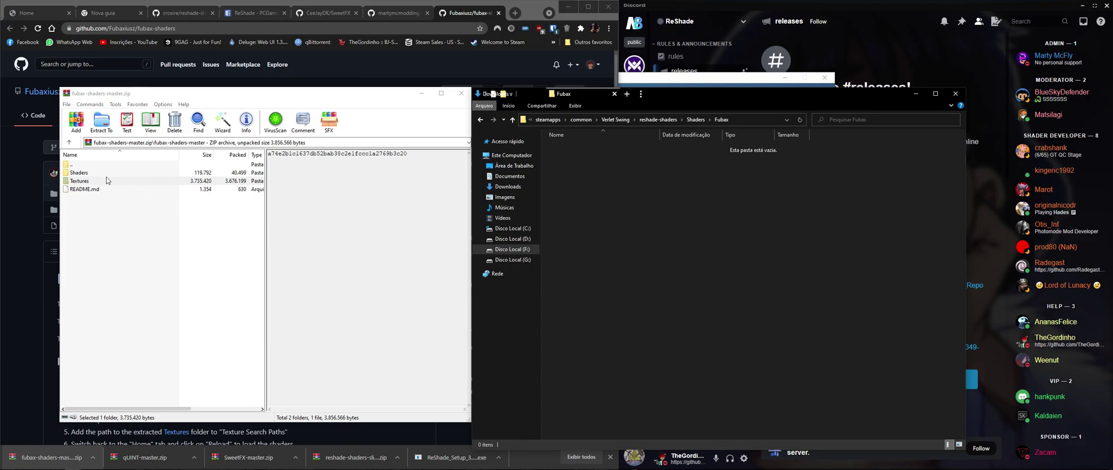
- Copy all 20 .fx files from the archive's Shaders folder into the Fubax folder
{"action": "double_click", "coordinate": [81, 172]}
{"action": "left_click_drag", "start_coordinate": [101, 351], "coordinate": [761, 241]}
{"action": "key", "text": "alt+Up"}
{"action": "key", "text": "alt+Up"}
- Copy the four Fubax texture images from the archive into reshade-shaders\Textures
{"action": "double_click", "coordinate": [573, 158]}
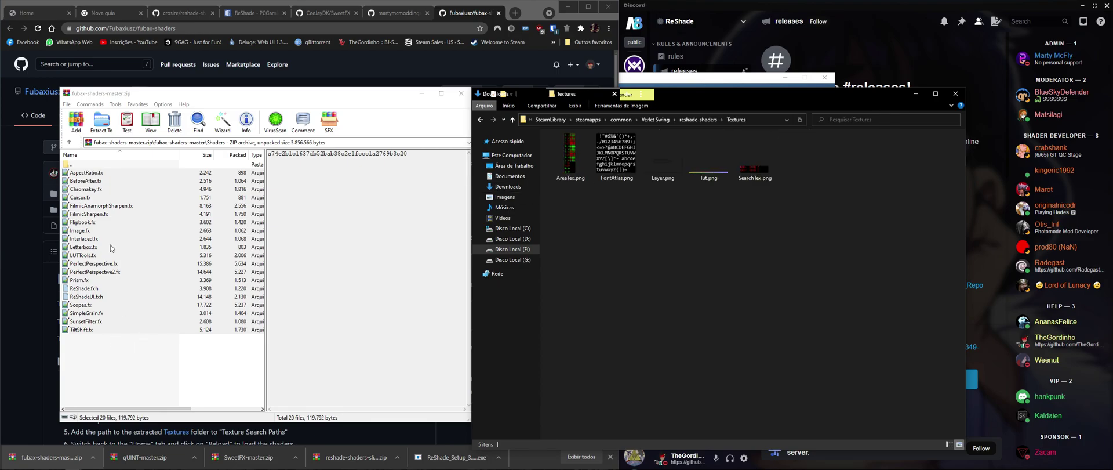
{"action": "double_click", "coordinate": [71, 165]}
{"action": "double_click", "coordinate": [81, 180]}
{"action": "left_click_drag", "start_coordinate": [75, 207], "coordinate": [78, 179]}
{"action": "left_click_drag", "start_coordinate": [698, 268], "coordinate": [698, 273]}
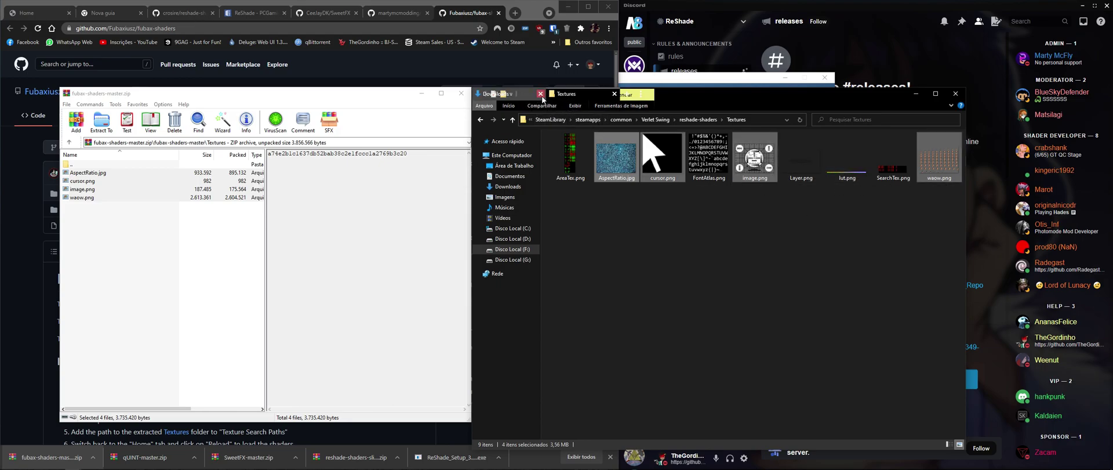
- Add reshade-shaders\Shaders\Fubax as an effect search path, then reload effects from Home
{"action": "mouse_move", "coordinate": [24, 457]}
{"action": "left_click", "coordinate": [88, 462]}
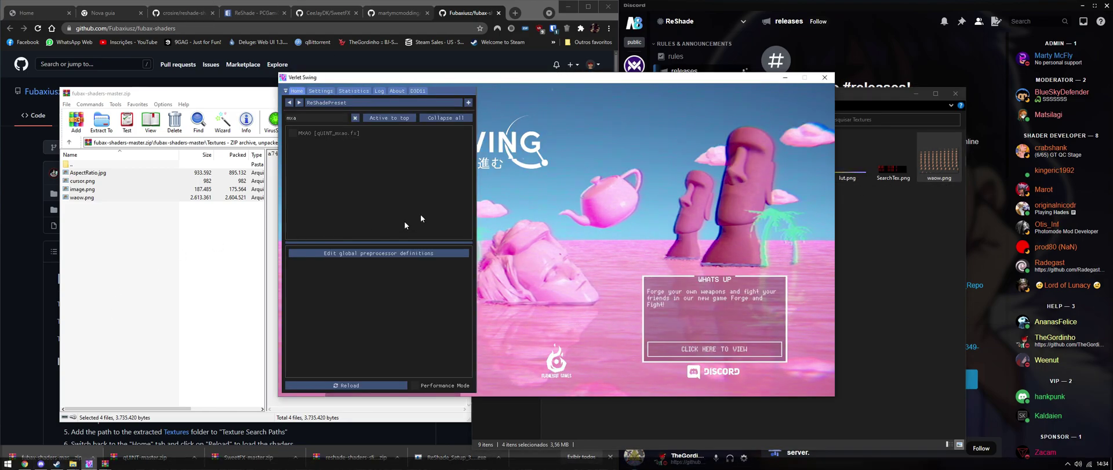
{"action": "left_click", "coordinate": [320, 91]}
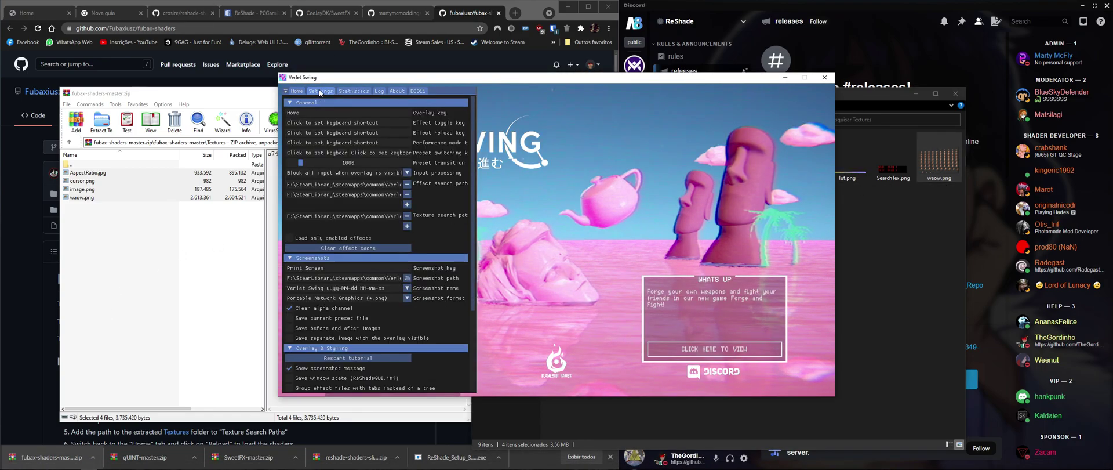
{"action": "left_click", "coordinate": [408, 205]}
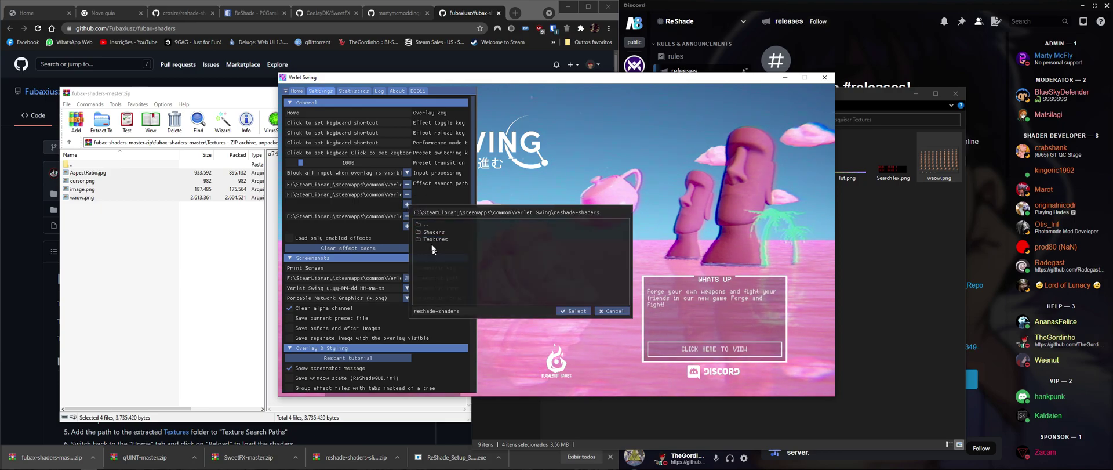
{"action": "left_click", "coordinate": [441, 233]}
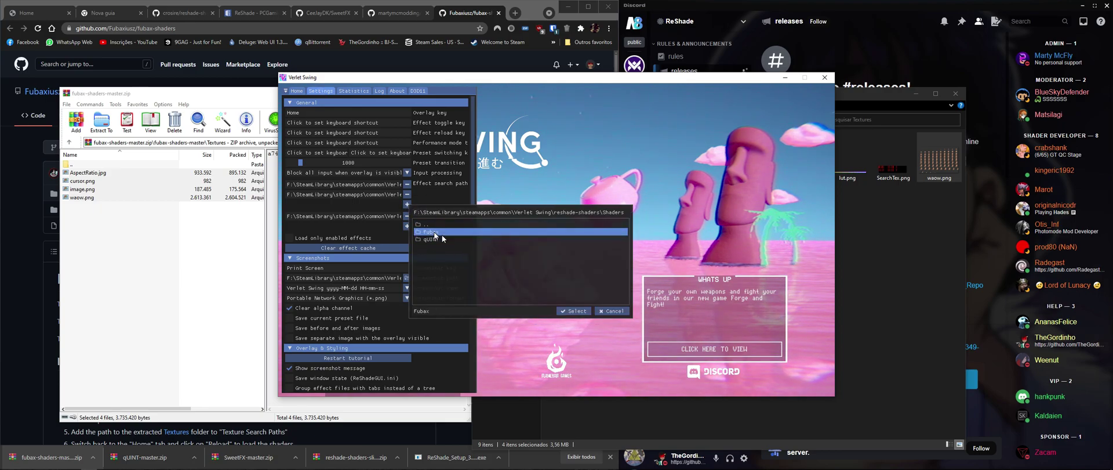
{"action": "left_click", "coordinate": [571, 311]}
{"action": "left_click", "coordinate": [297, 91]}
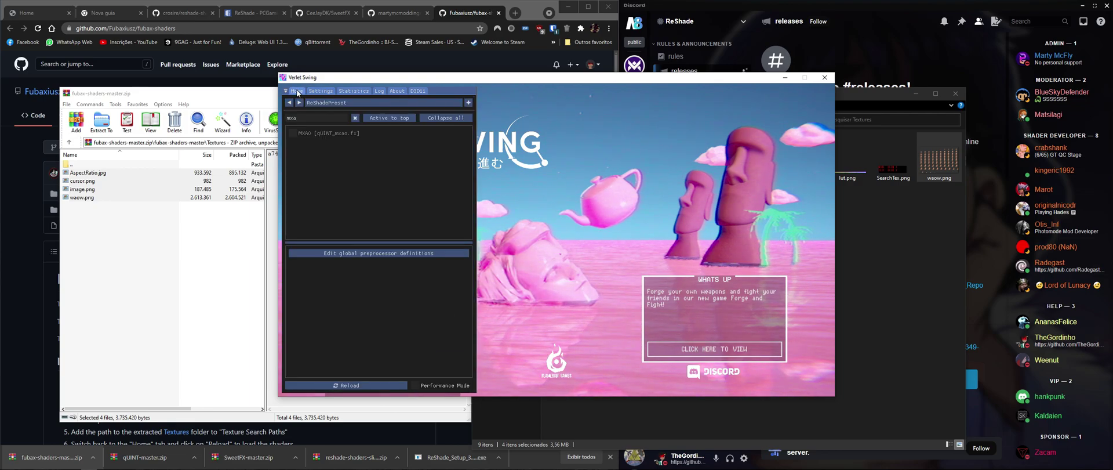
{"action": "left_click", "coordinate": [369, 385]}
- Look through the archive's Shaders folder to check the Fubax effect names
{"action": "scroll", "coordinate": [340, 134], "scroll_direction": "down", "scroll_amount": 5}
{"action": "double_click", "coordinate": [71, 164]}
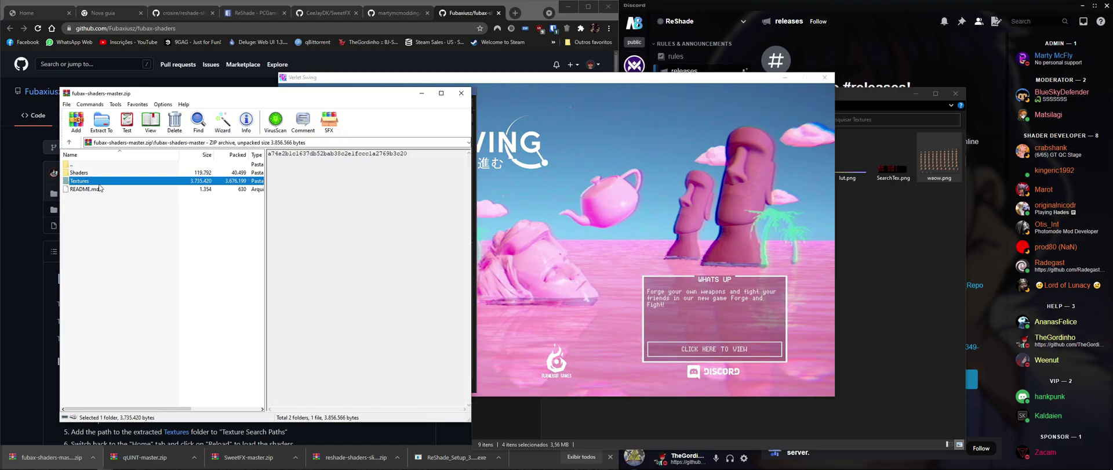
{"action": "double_click", "coordinate": [81, 173]}
- Filter effects by 'asp', enable Aspect Ratio, and set aspect ratio -0.368 and image scale 1.487
{"action": "left_click", "coordinate": [332, 115]}
{"action": "type", "text": "asp"}
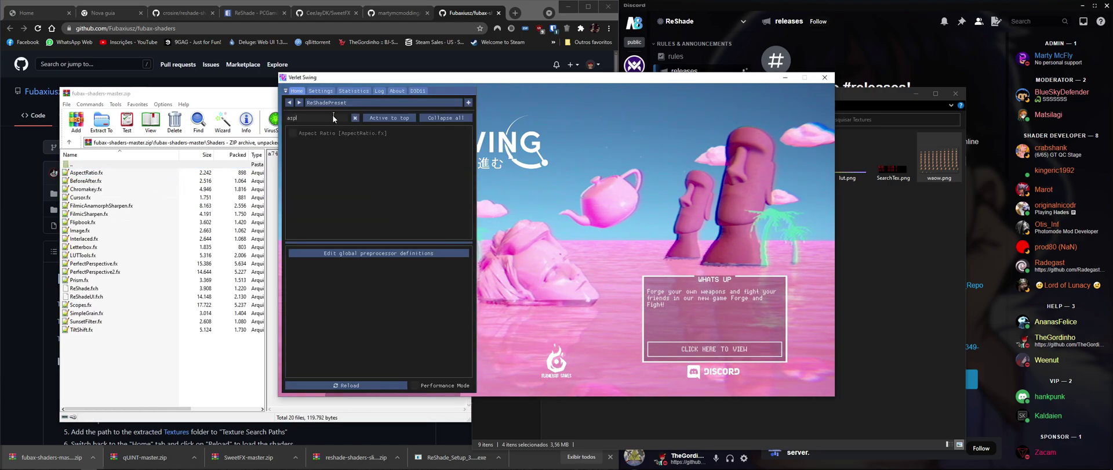
{"action": "left_click", "coordinate": [322, 132]}
{"action": "left_click", "coordinate": [347, 284]}
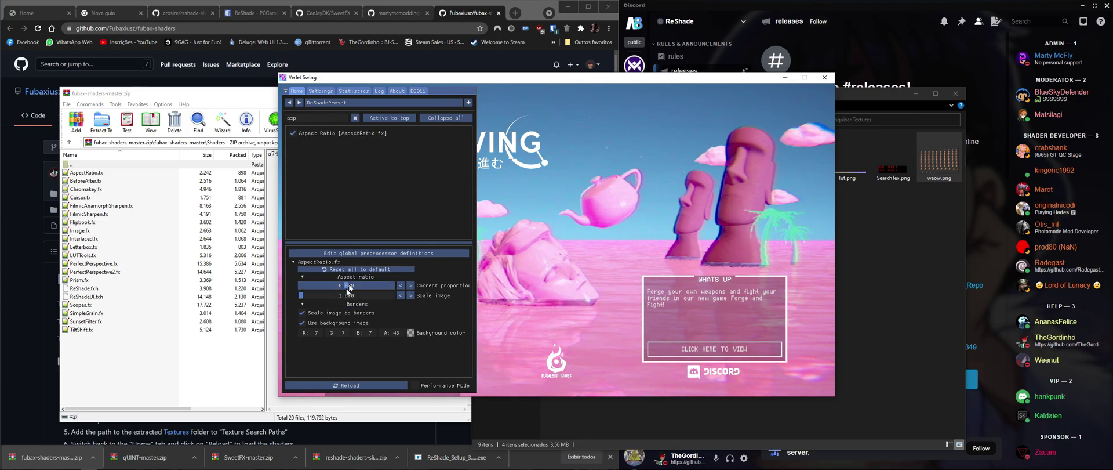
{"action": "left_click_drag", "start_coordinate": [349, 285], "coordinate": [381, 298]}
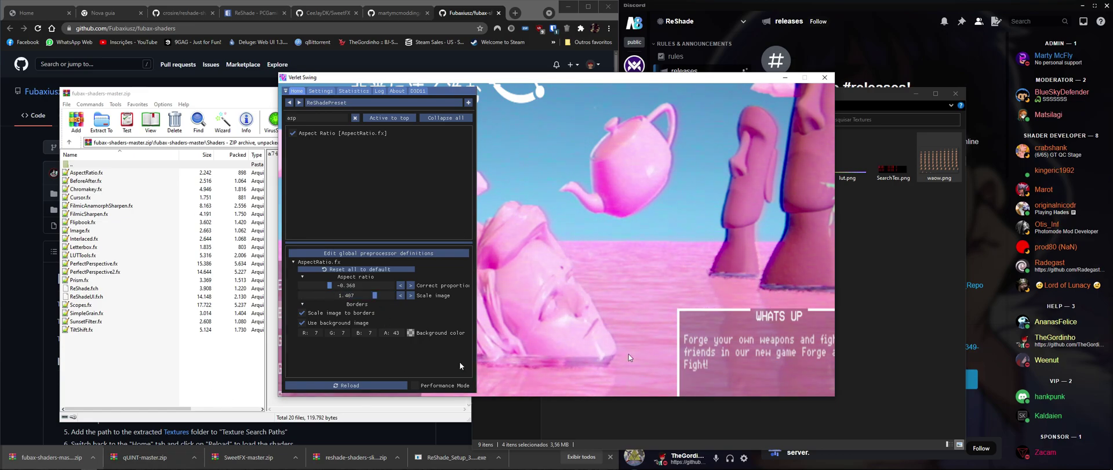
- In Downloads, launch ReShade_Setup_3.4.1.exe and delete the two old ReShade DLLs
{"action": "left_click", "coordinate": [834, 210]}
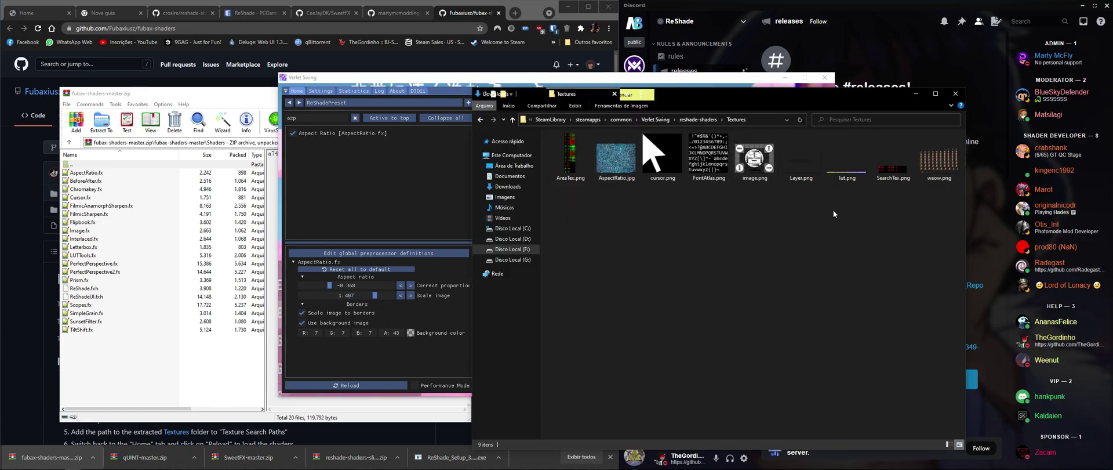
{"action": "double_click", "coordinate": [583, 98]}
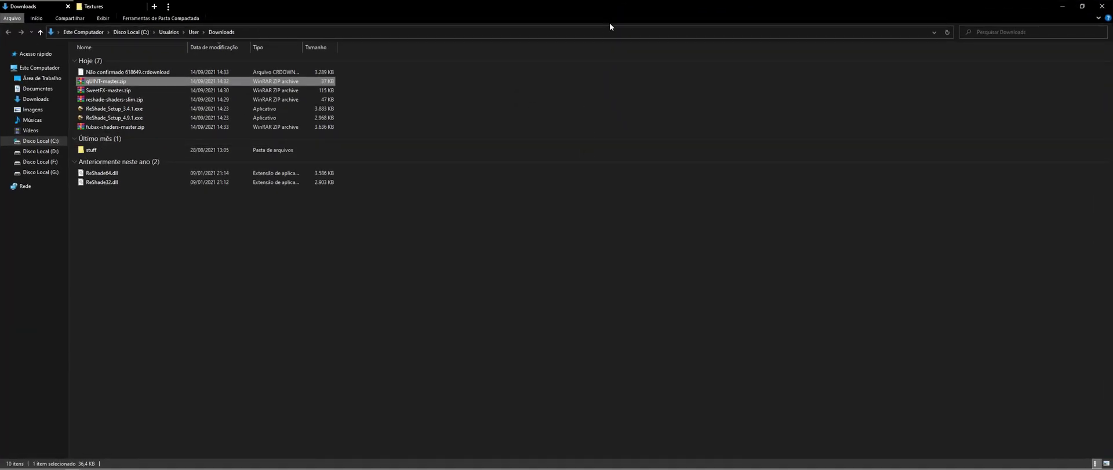
{"action": "double_click", "coordinate": [588, 8]}
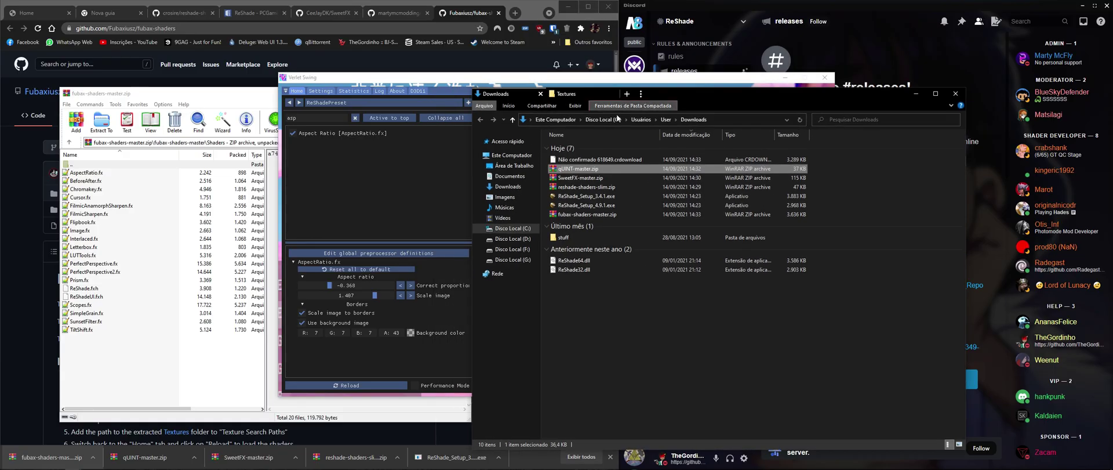
{"action": "double_click", "coordinate": [586, 196]}
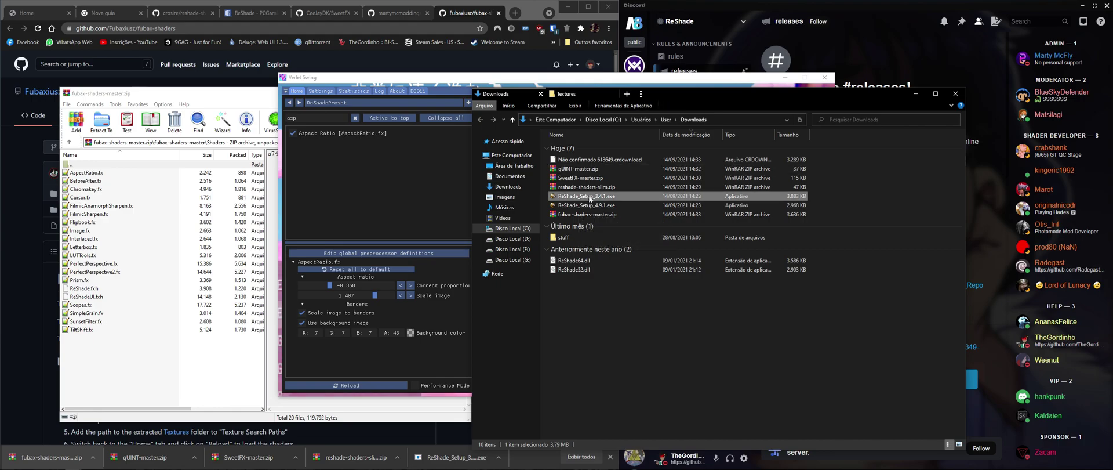
{"action": "left_click", "coordinate": [574, 303]}
{"action": "left_click_drag", "start_coordinate": [575, 296], "coordinate": [579, 258]}
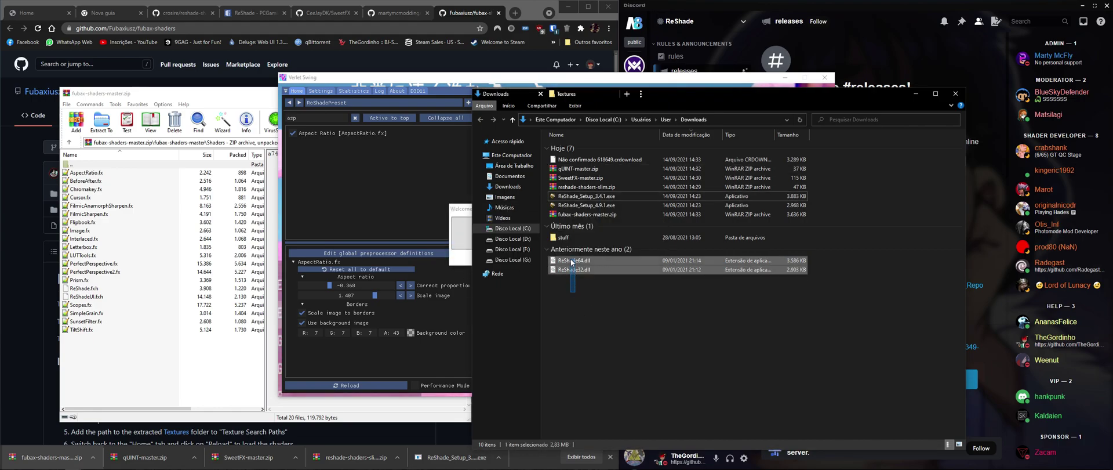
{"action": "key", "text": "Delete"}
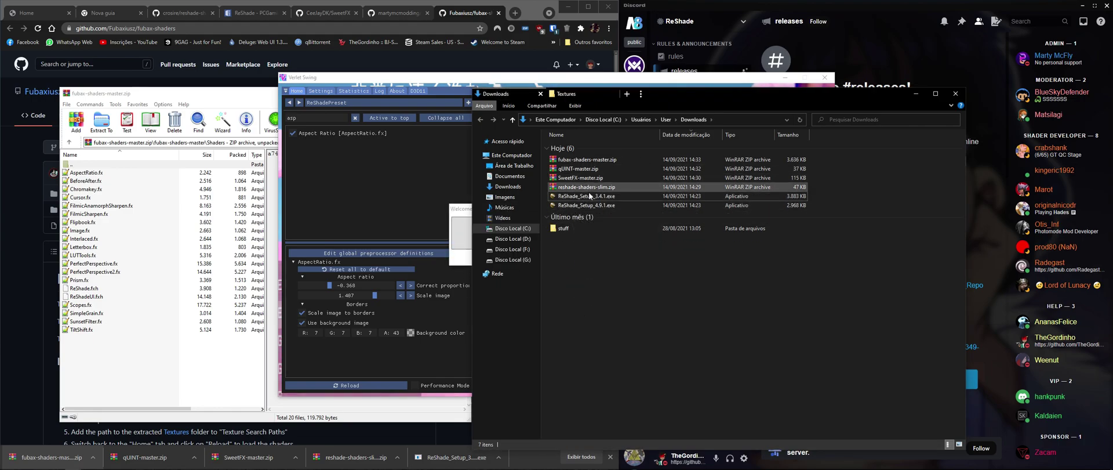
- Extract ReShade32.dll and ReShade64.dll from the 3.4.1 setup into Downloads
{"action": "left_click", "coordinate": [453, 212]}
{"action": "left_click_drag", "start_coordinate": [477, 212], "coordinate": [268, 206]}
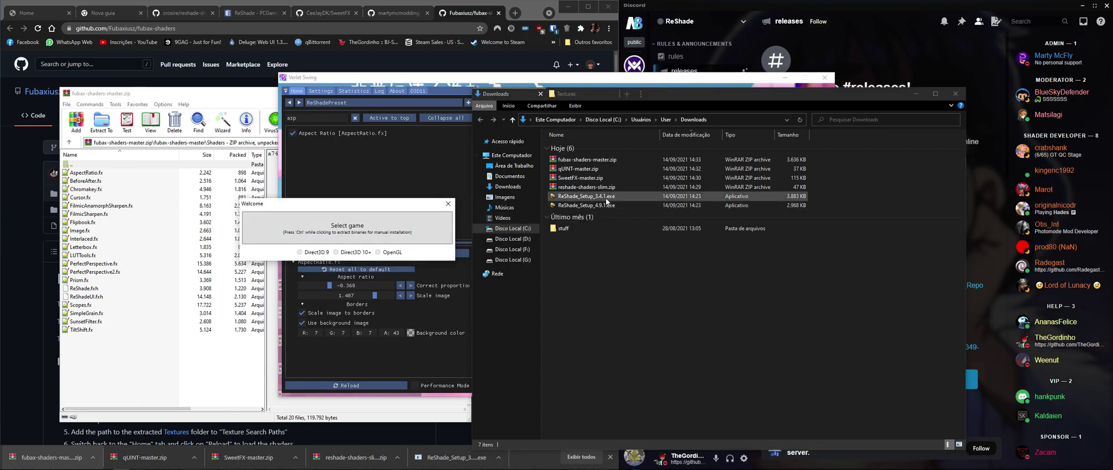
{"action": "right_click", "coordinate": [587, 170]}
{"action": "right_click", "coordinate": [571, 196]}
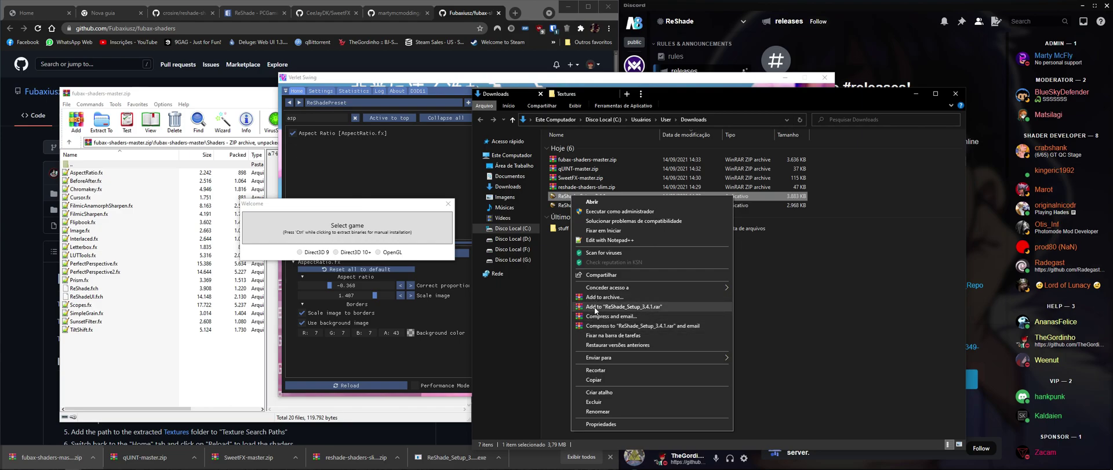
{"action": "left_click", "coordinate": [638, 187]}
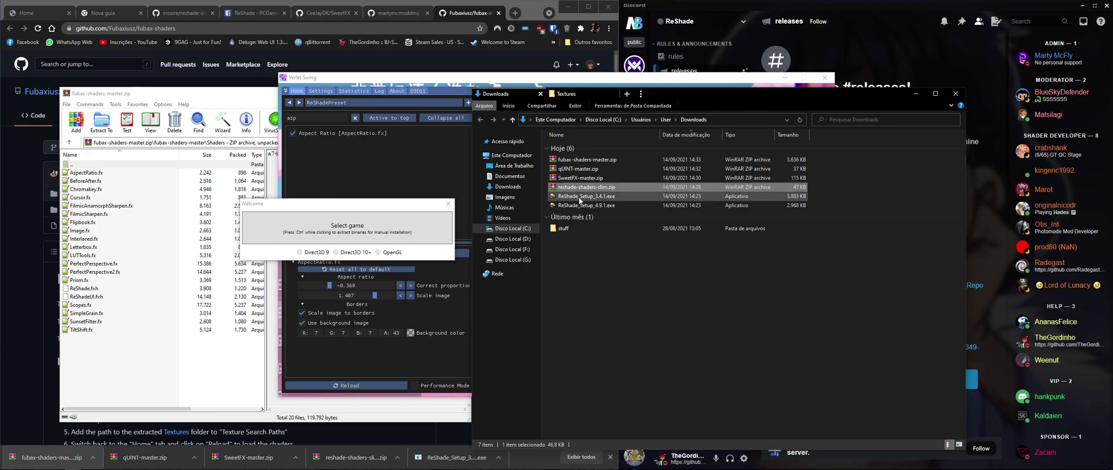
{"action": "left_click", "coordinate": [368, 226], "text": "ctrl"}
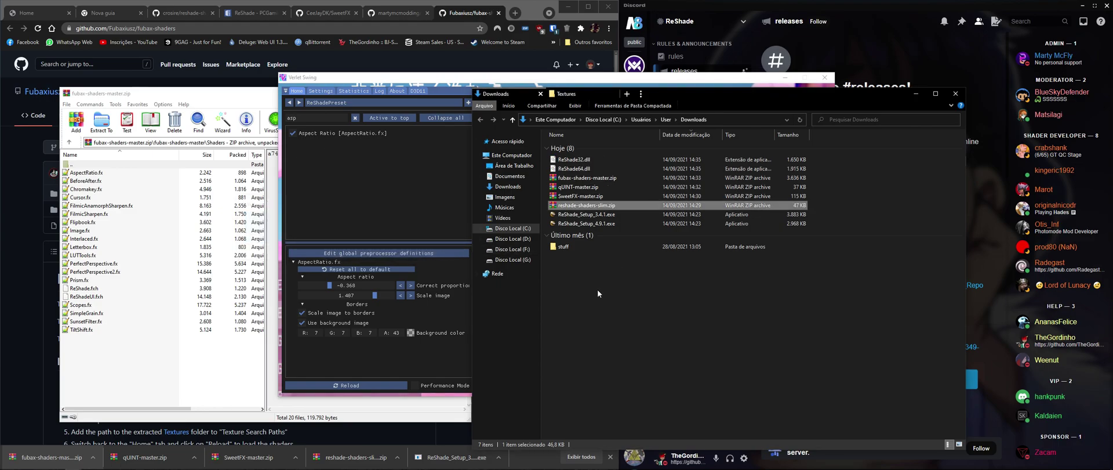
{"action": "left_click", "coordinate": [575, 169]}
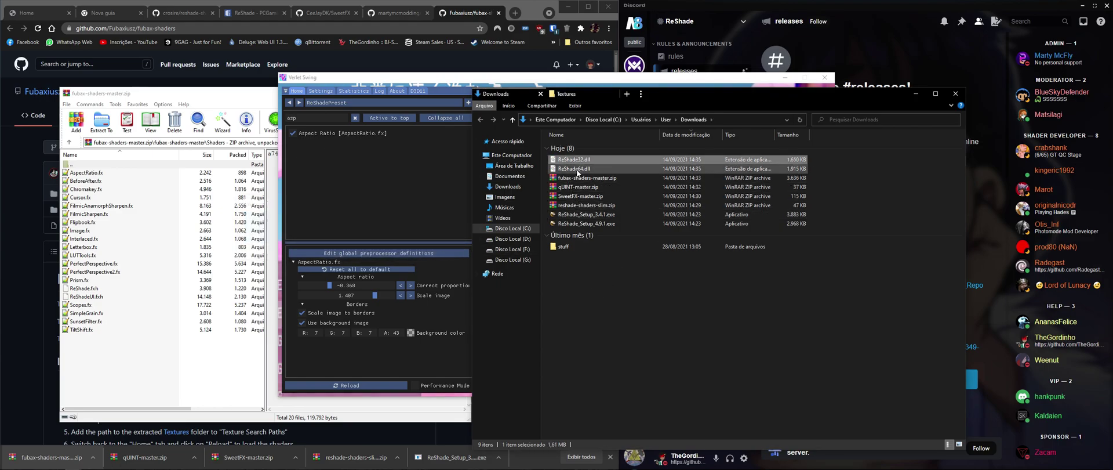